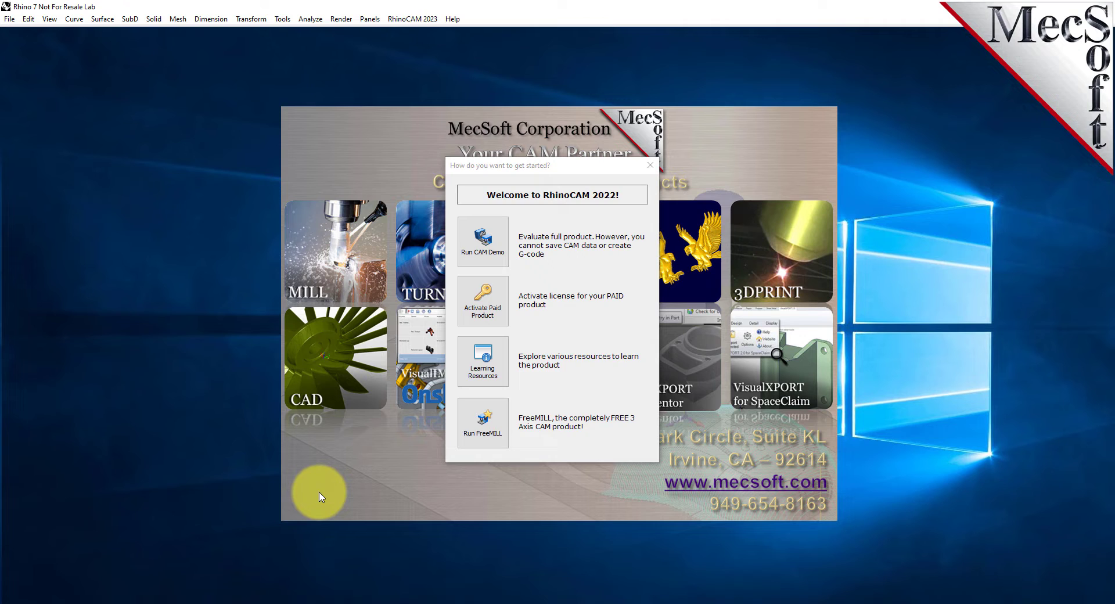
- Bring the RhinoCAM 2022 welcome dialog with the FreeMILL option into focus
left_click(562, 168)
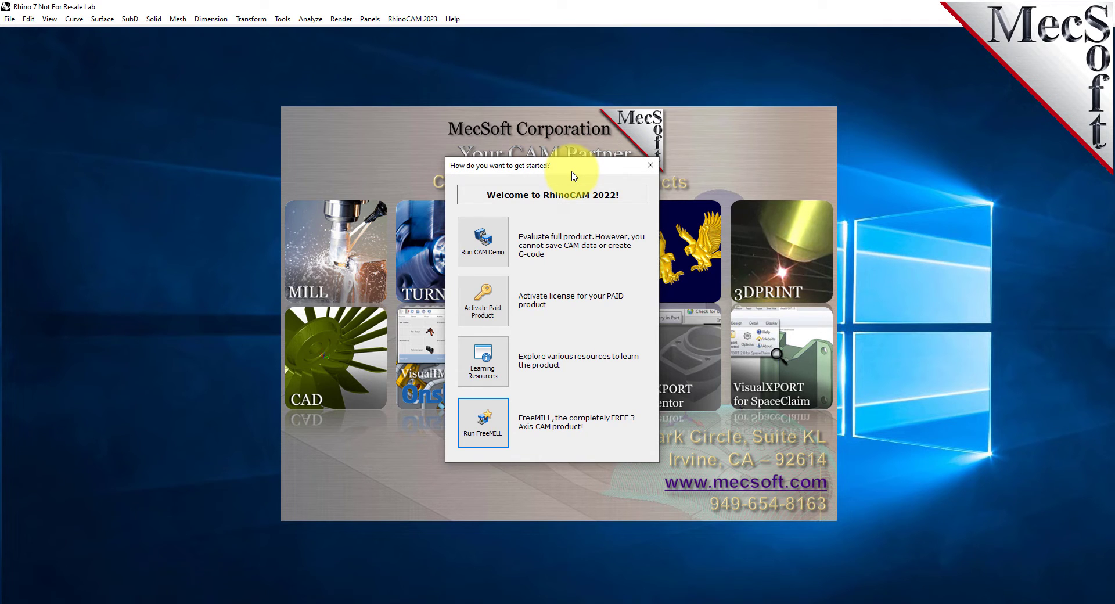
- Launch FreeMILL and open the FreeMILL-QSG.stp part file
left_click(483, 430)
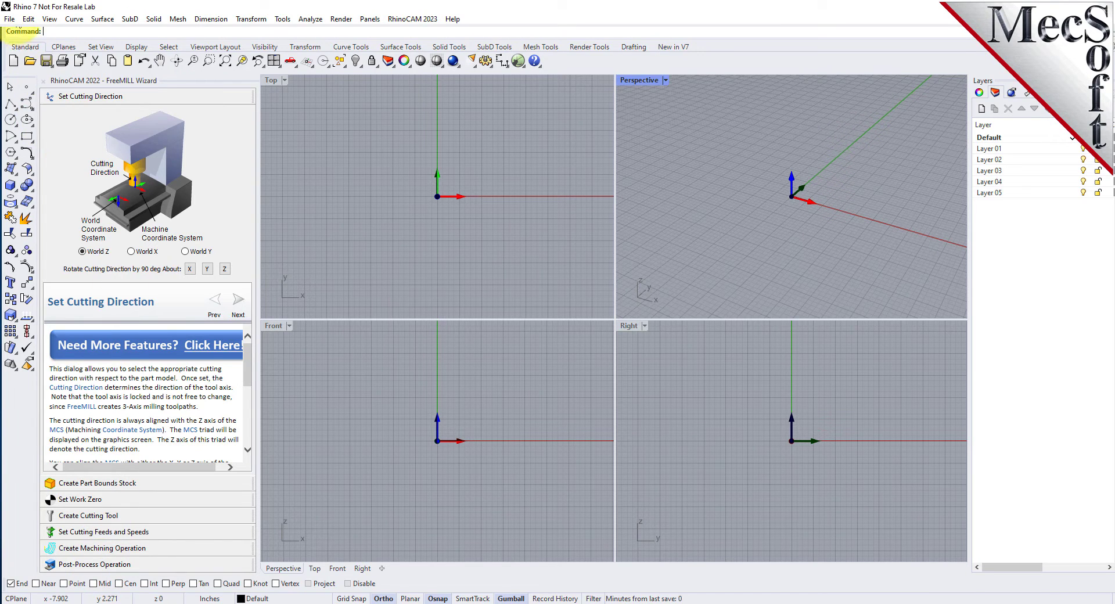
left_click(10, 19)
left_click(26, 47)
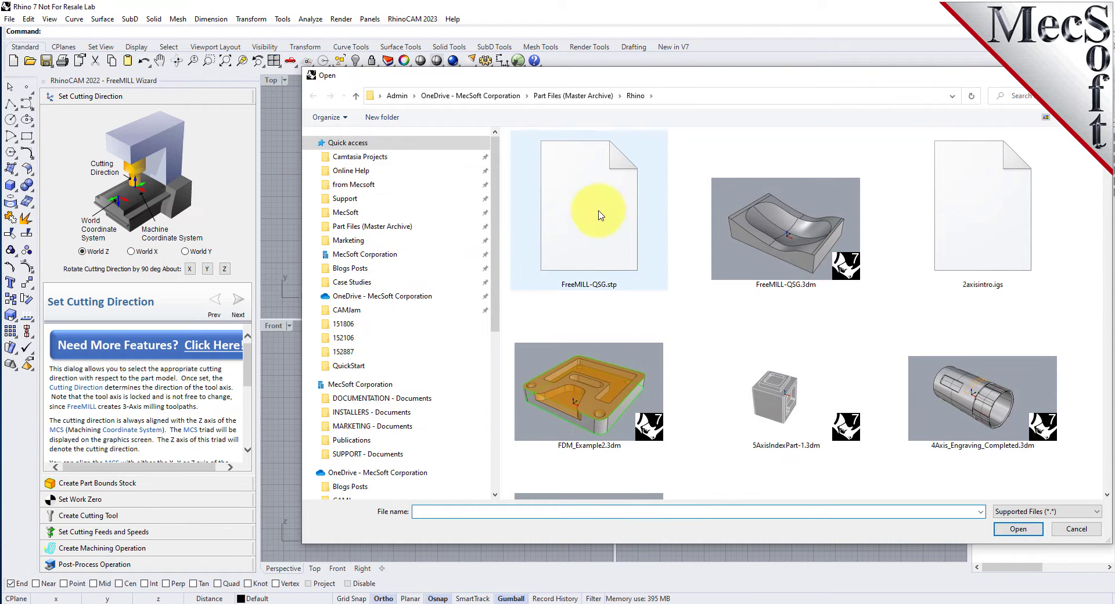
left_click(600, 216)
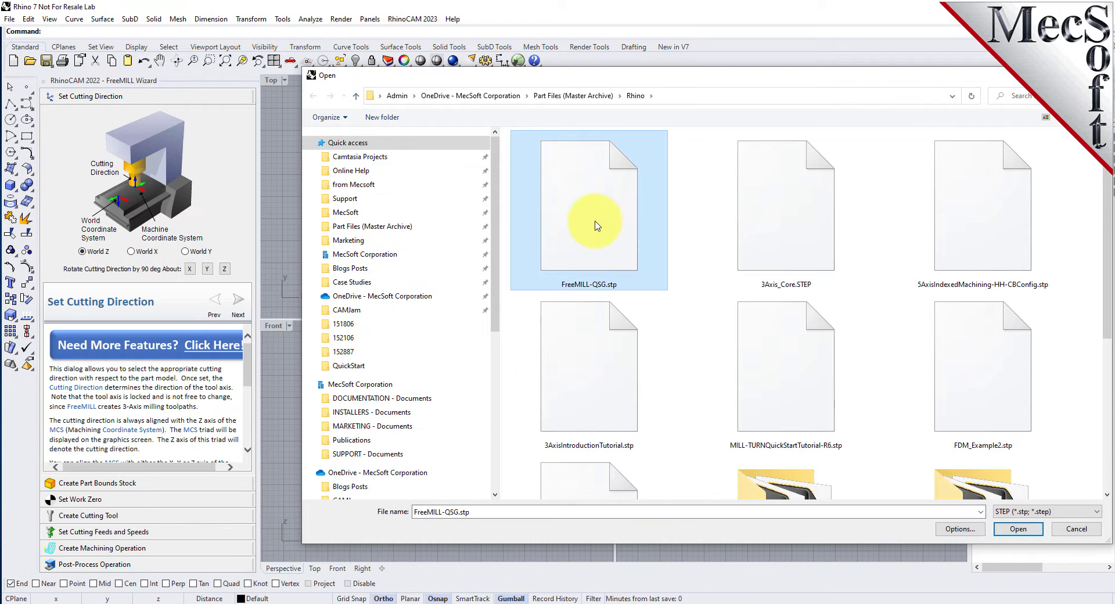
left_click(1018, 529)
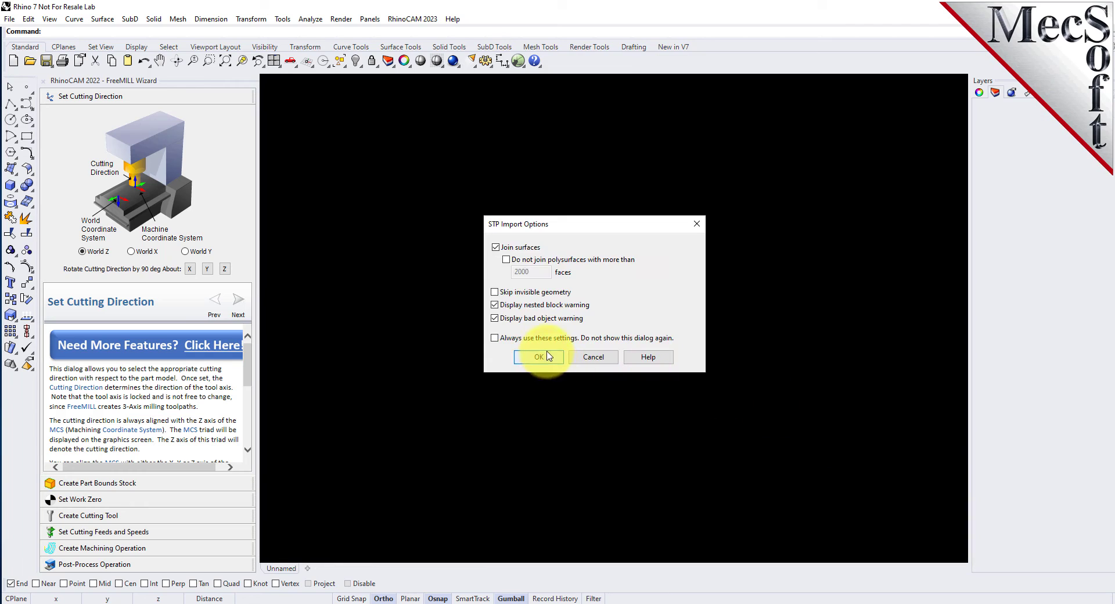
- Import the STEP part with default options and maximize the Perspective viewport
left_click(542, 355)
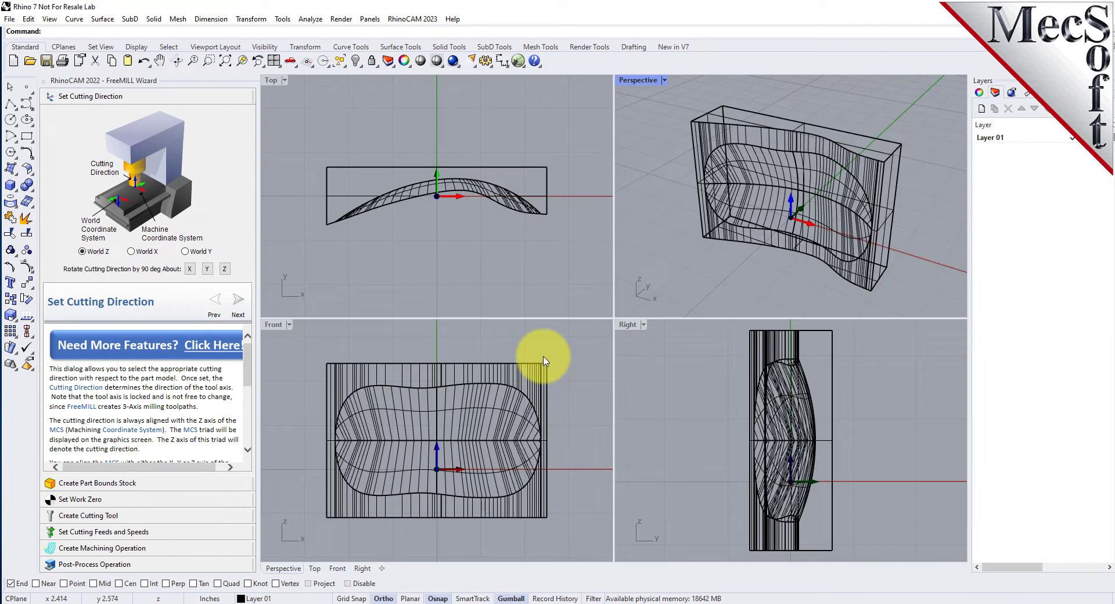
double_click(644, 81)
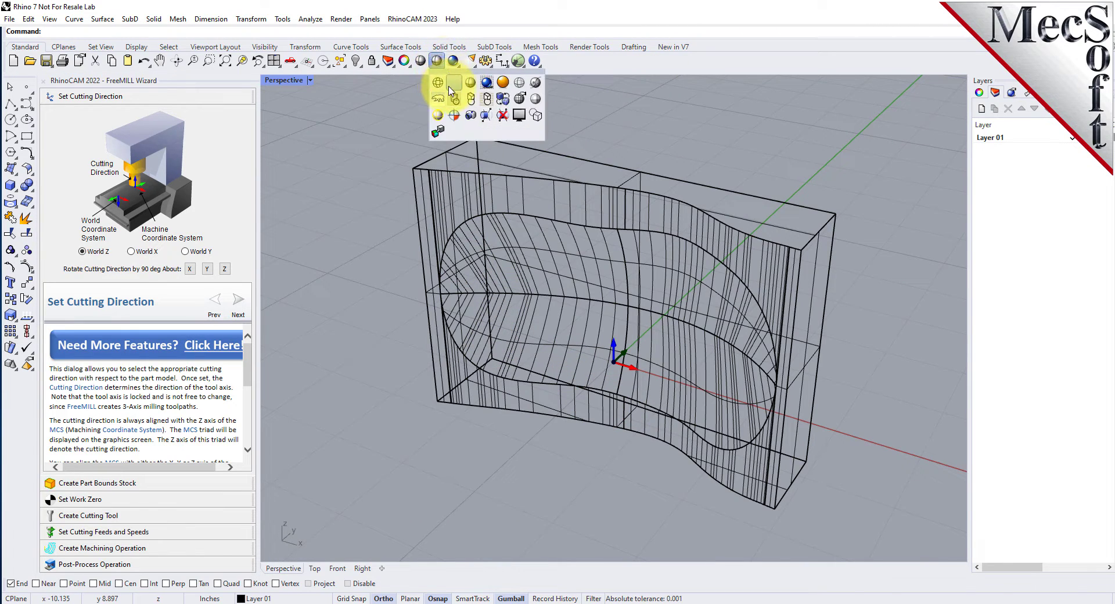
left_click(439, 61)
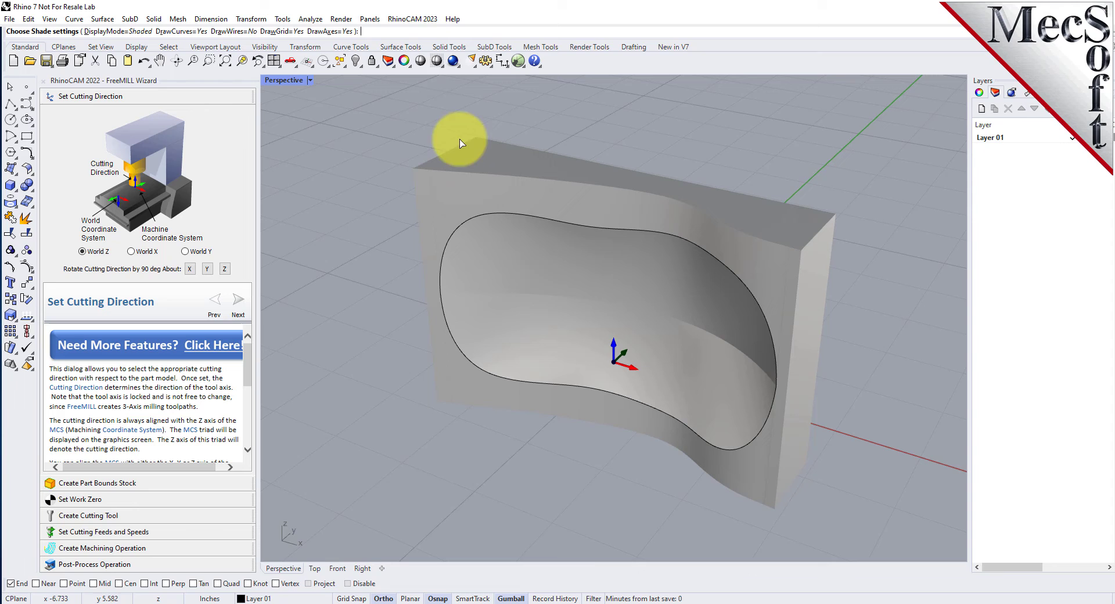
left_click(442, 66)
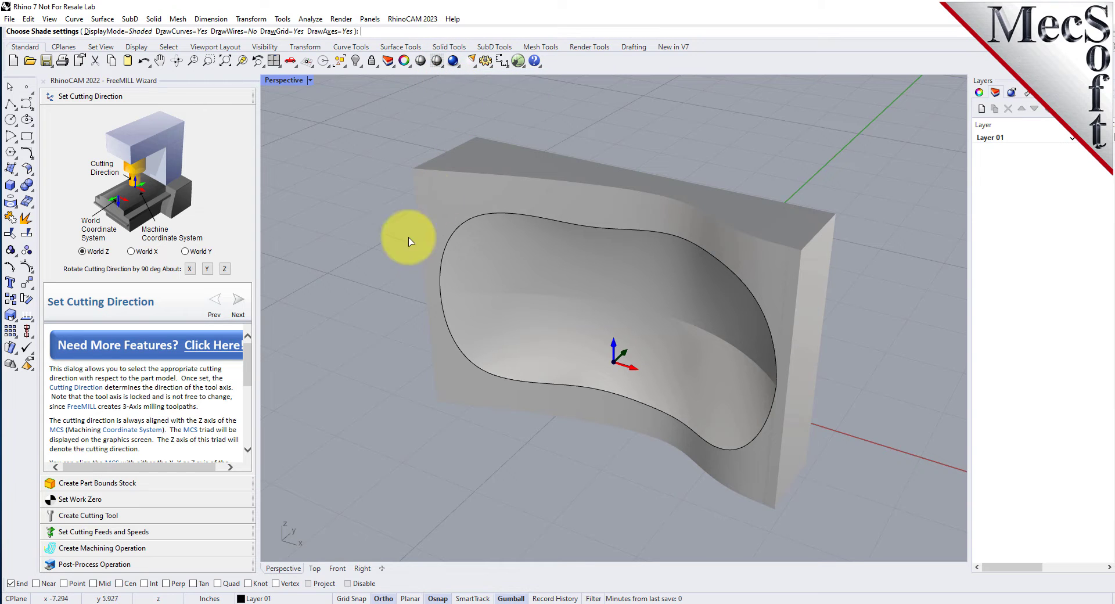
key("Escape")
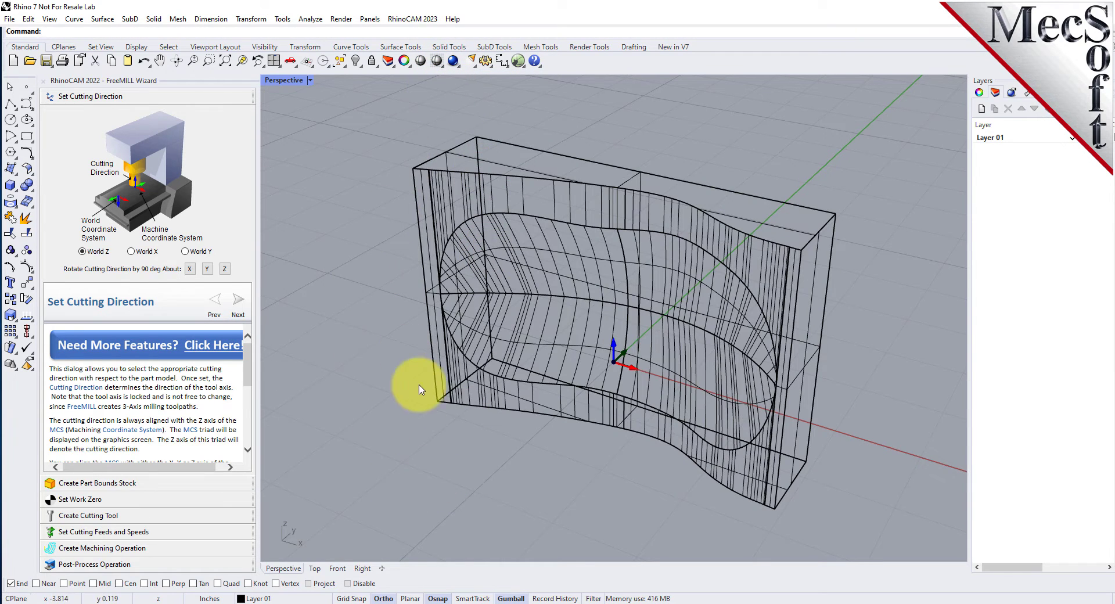
- Rotate the part -90° about X so the cavity faces up, then view it shaded
left_click(443, 396)
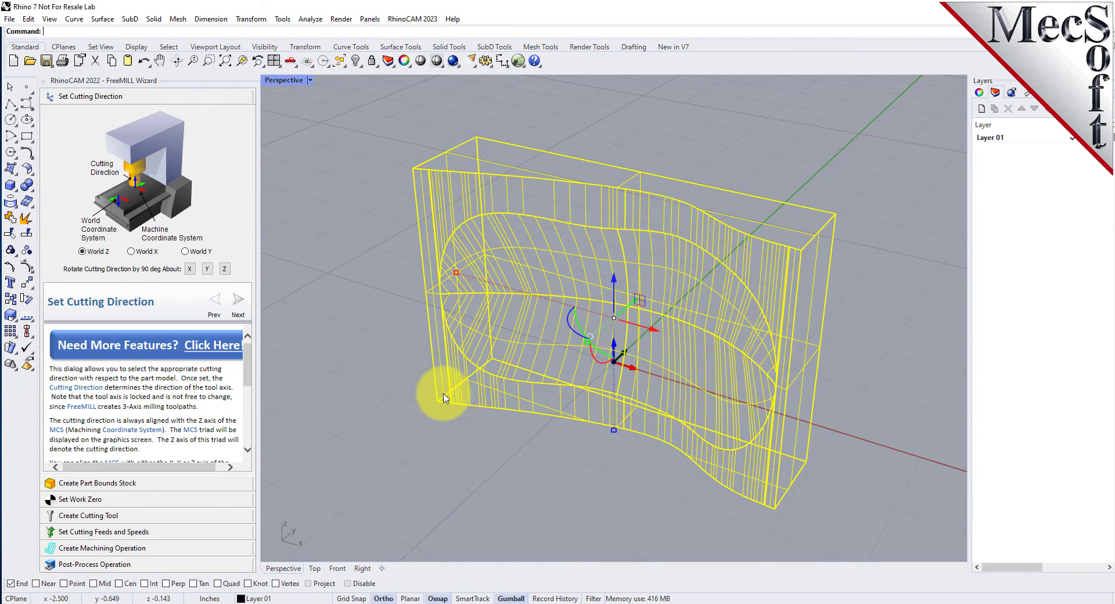
left_click(602, 363)
type("-90")
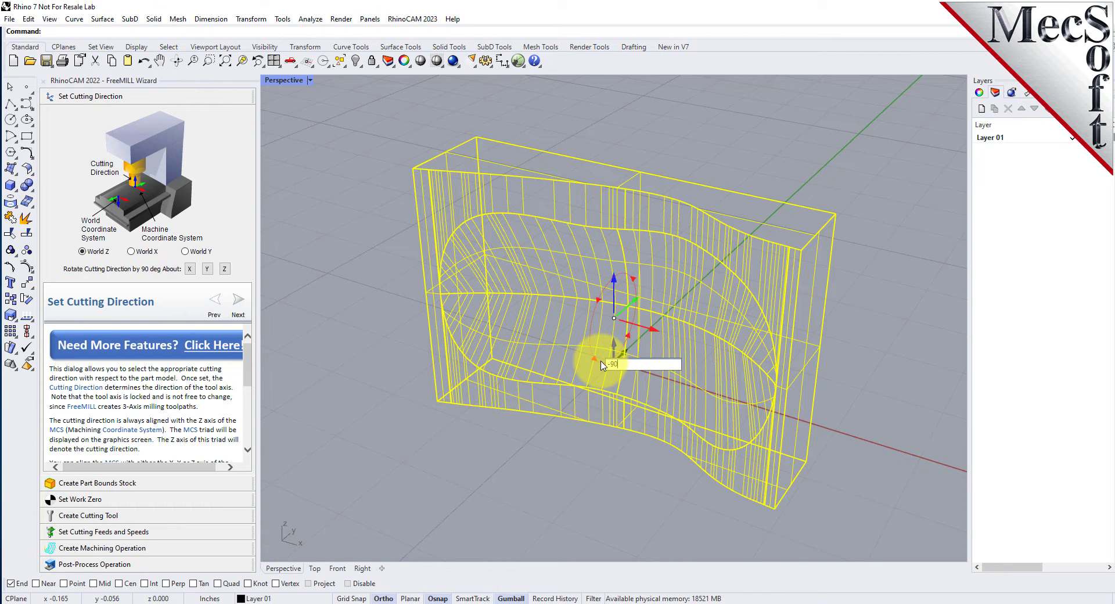
key("Return")
left_click(399, 444)
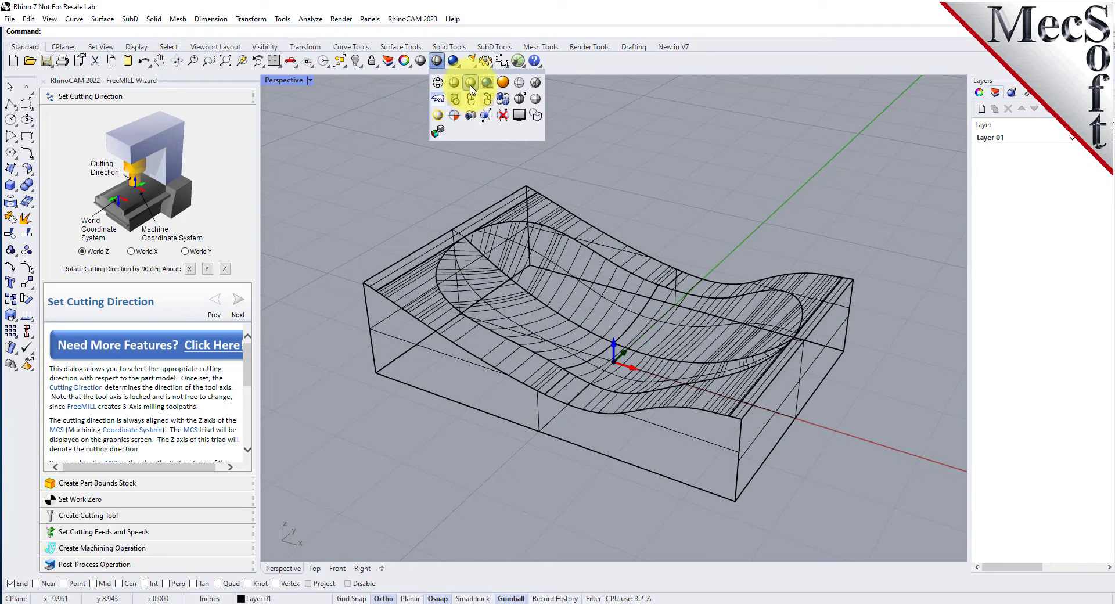
left_click(437, 61)
mouse_move(657, 209)
right_mouse_down()
mouse_move(660, 308)
mouse_move(655, 194)
right_mouse_up()
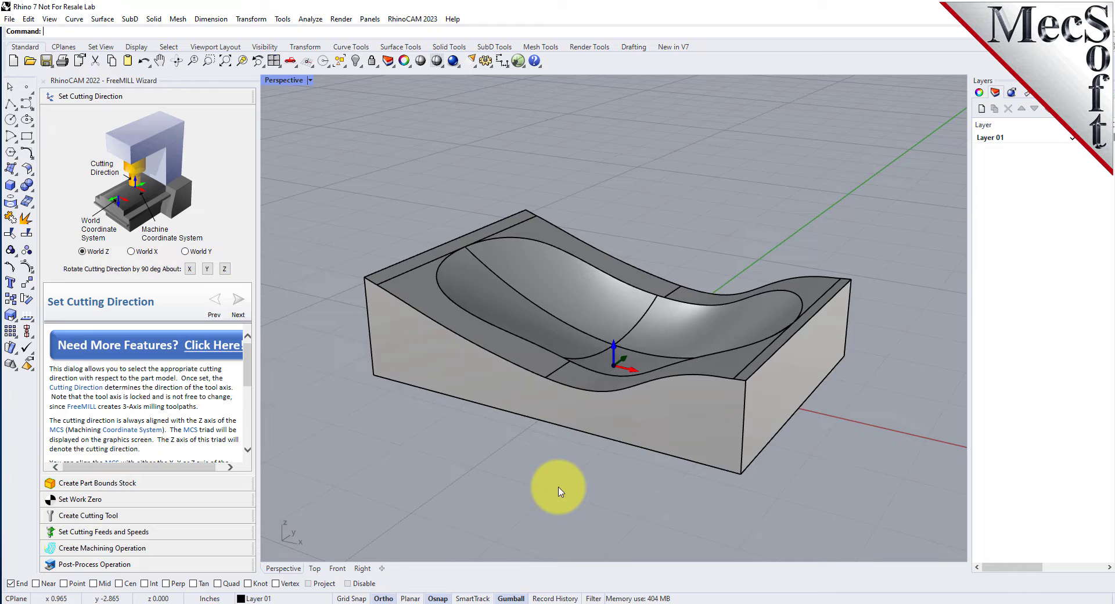
mouse_move(552, 488)
right_mouse_down()
mouse_move(570, 273)
mouse_move(567, 509)
right_mouse_up()
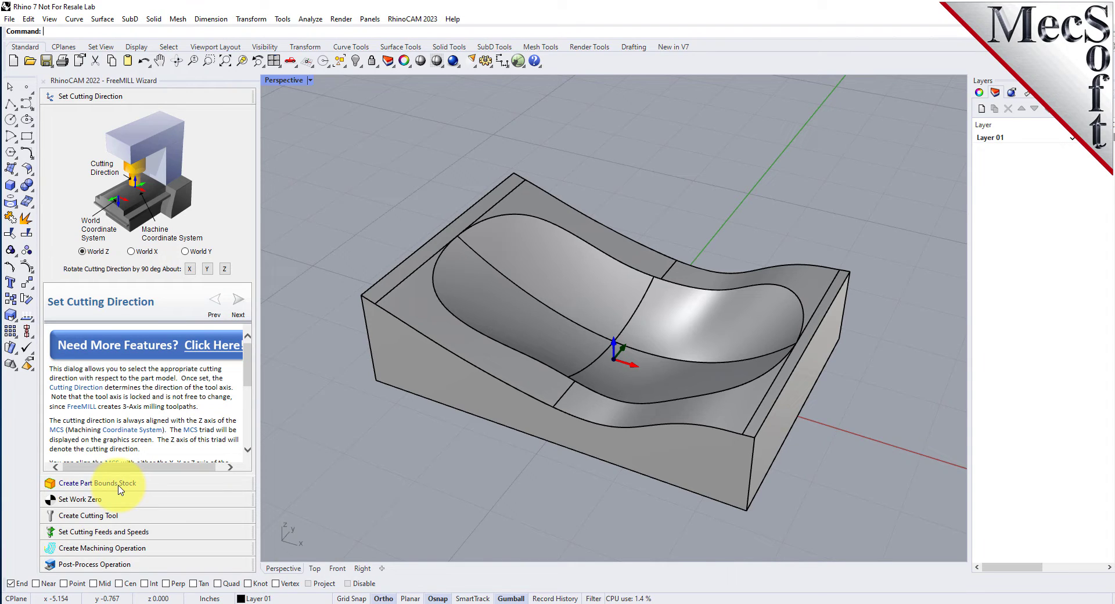
- Create a part-bounds stock box with a 0.125 Z+ offset above the part
left_click(119, 489)
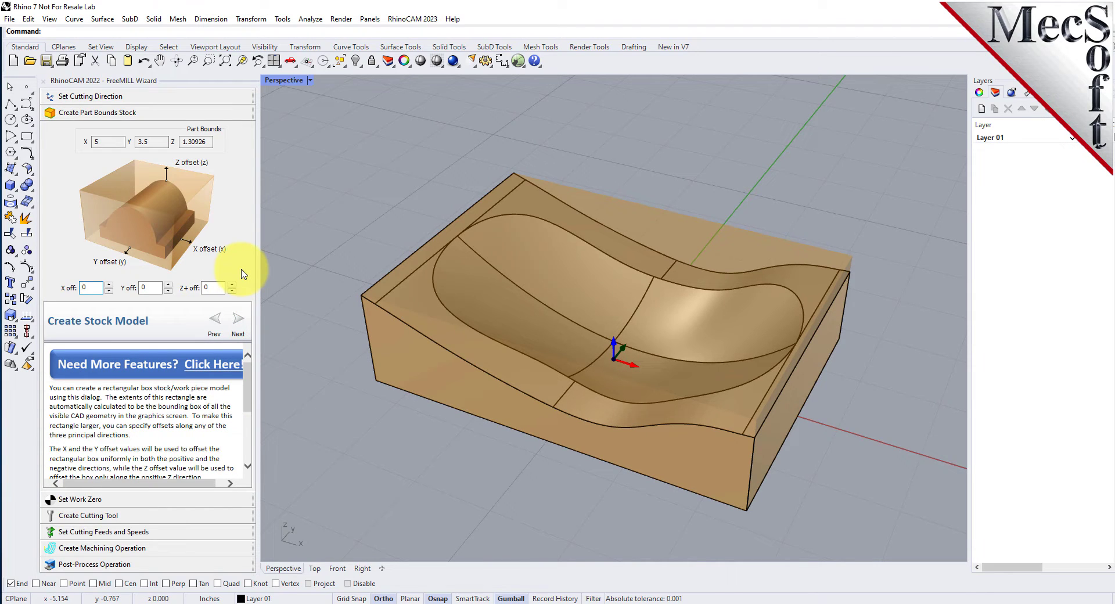
left_click(93, 293)
type("5")
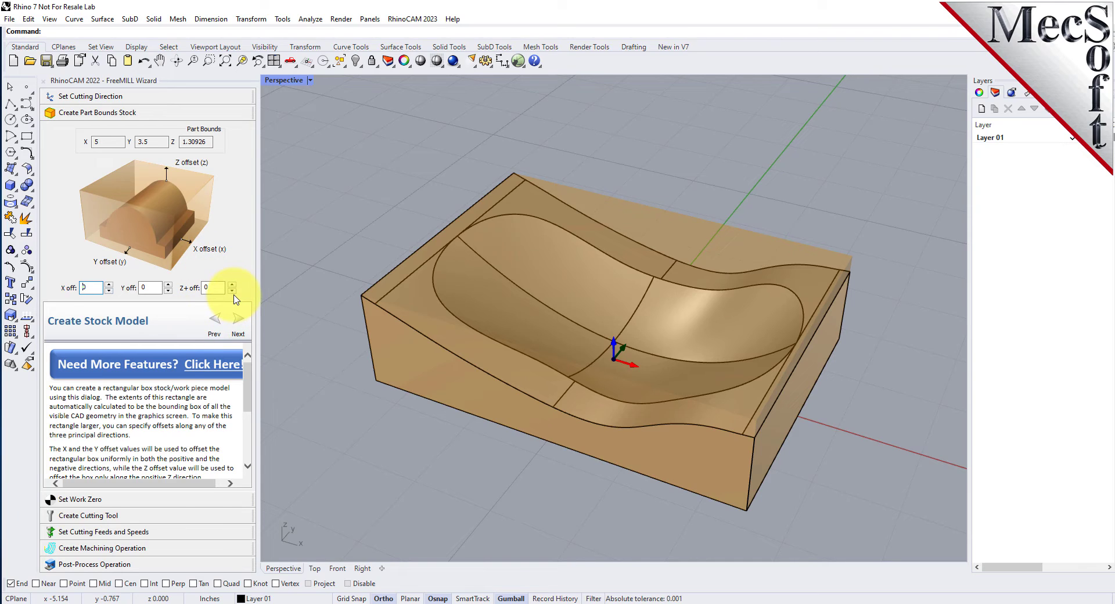
left_click(212, 288)
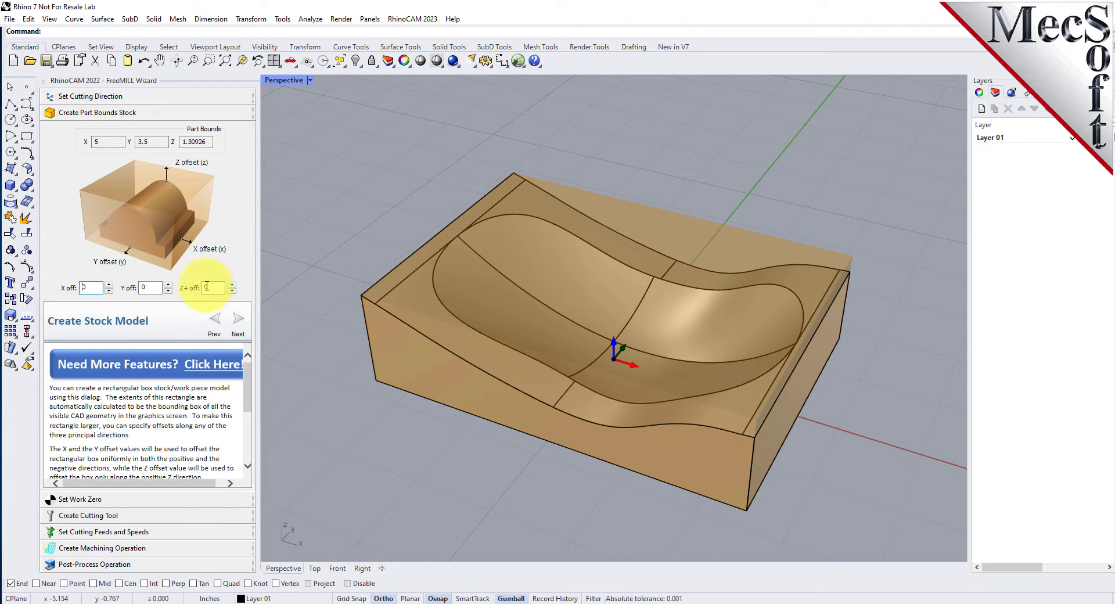
type(".125")
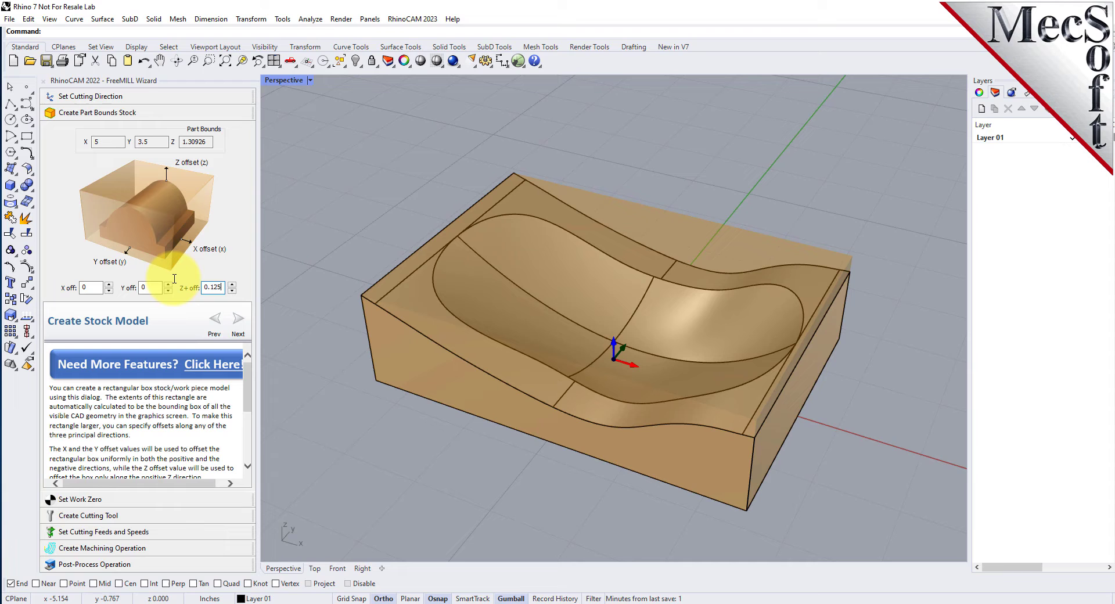
left_click(151, 288)
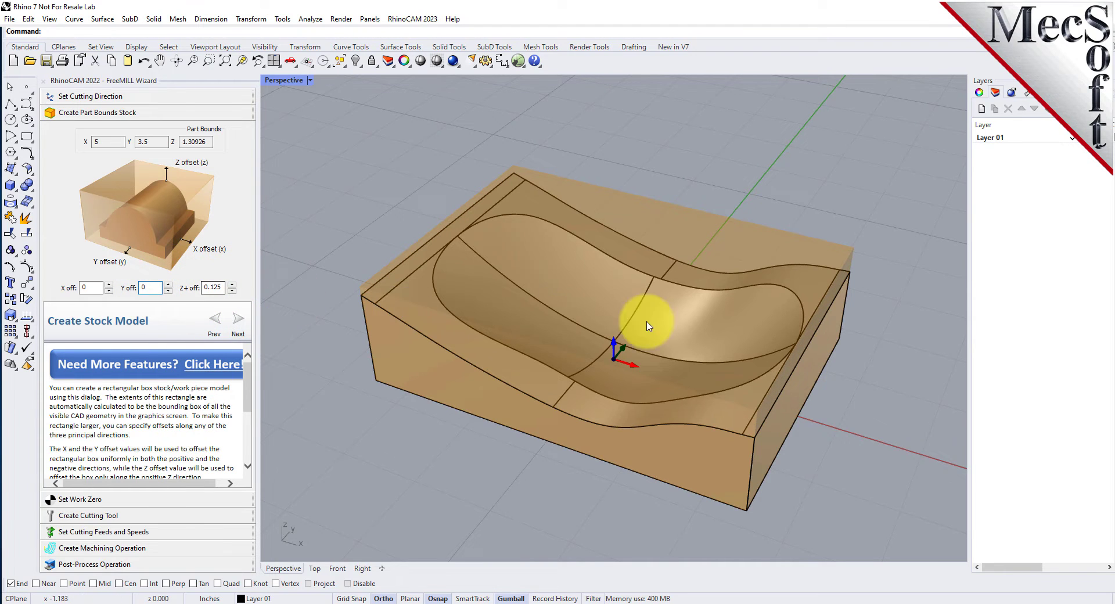
mouse_move(647, 322)
right_mouse_down()
mouse_move(657, 318)
mouse_move(593, 240)
mouse_move(667, 286)
mouse_move(734, 310)
mouse_move(732, 299)
mouse_move(714, 321)
mouse_move(732, 312)
right_mouse_up()
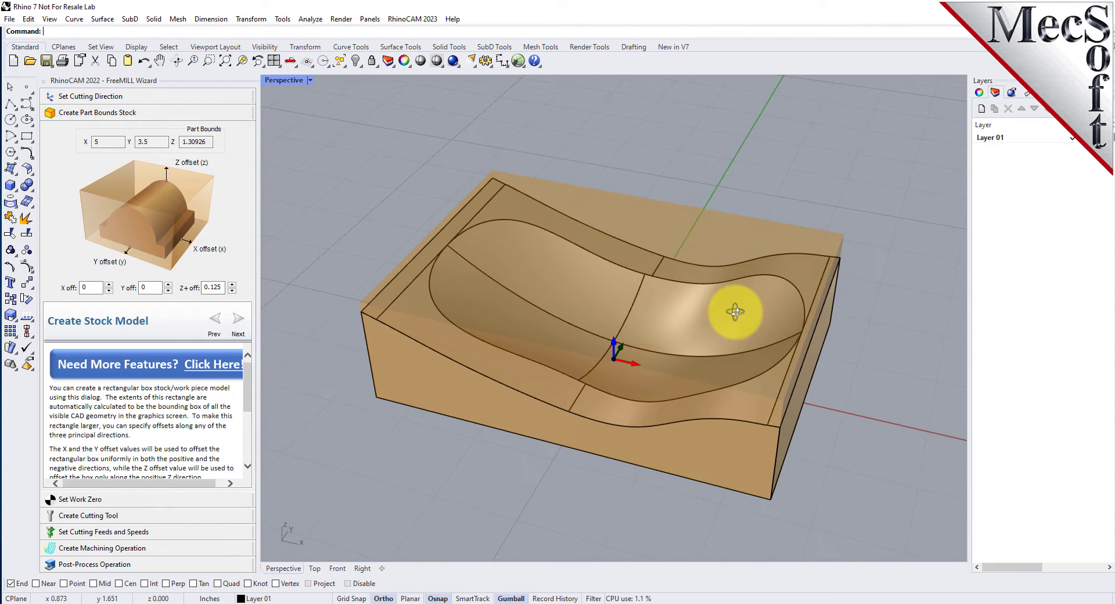
- Set work zero to the stock box at Highest Z and the South West corner
left_click(96, 500)
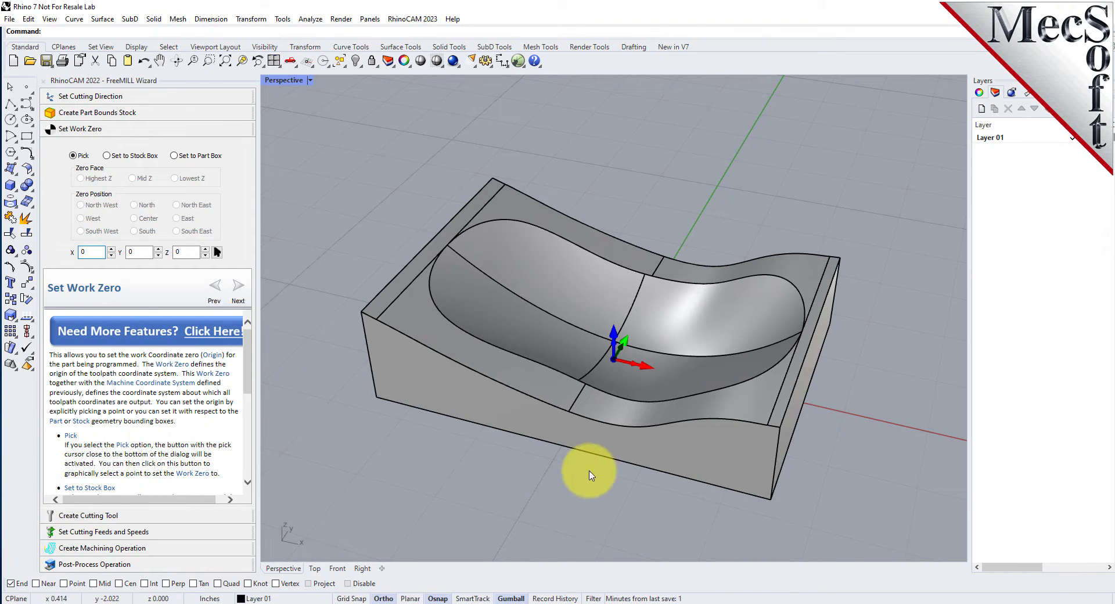
scroll(593, 446, "down", 1)
scroll(592, 445, "up", 1)
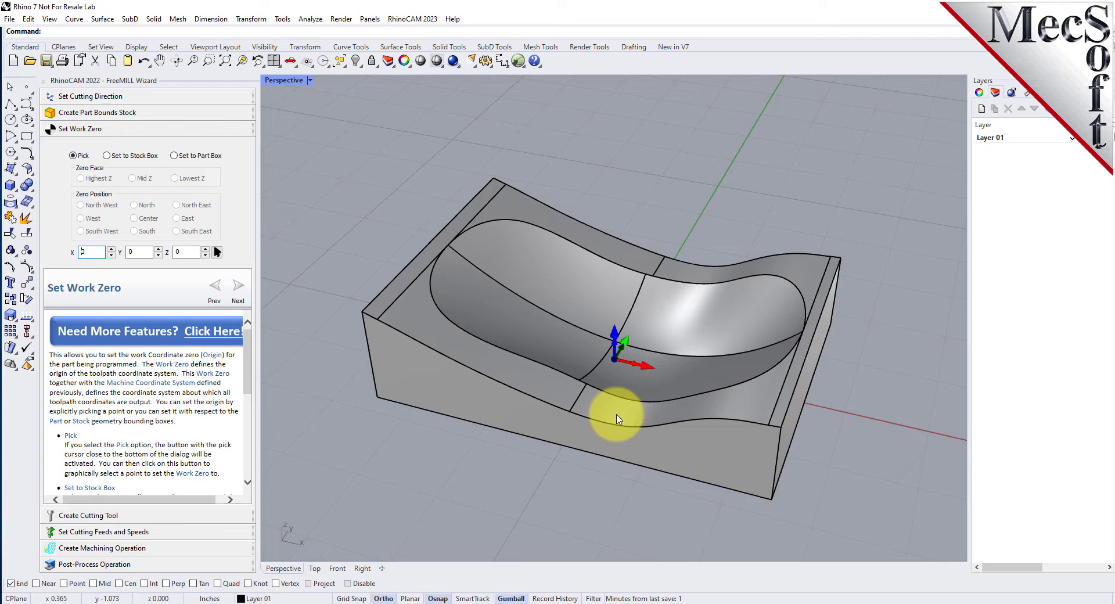
scroll(620, 415, "up", 1)
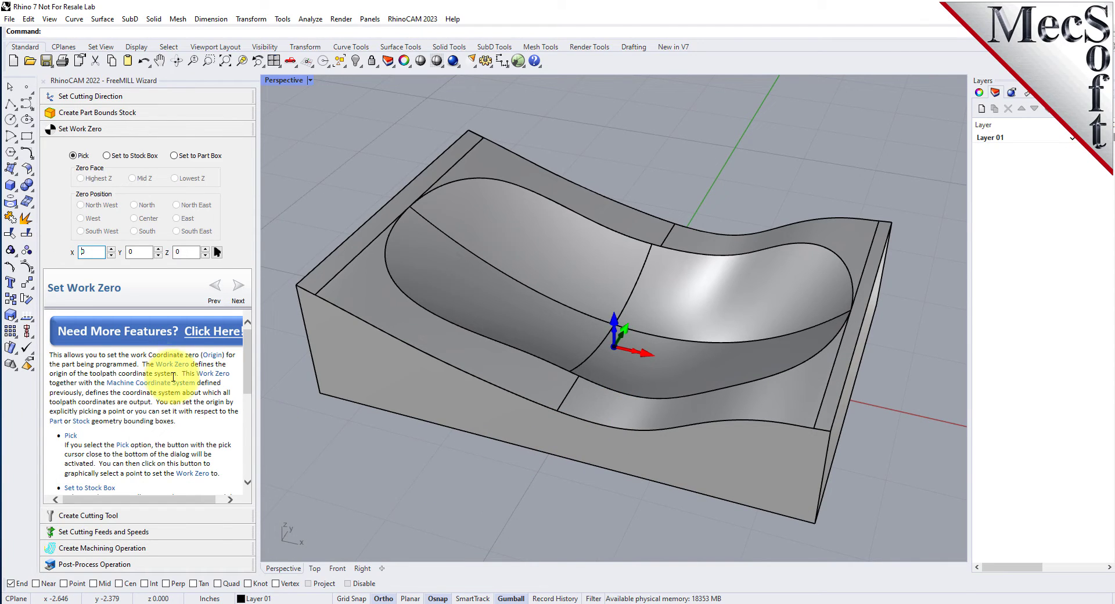
left_click(107, 156)
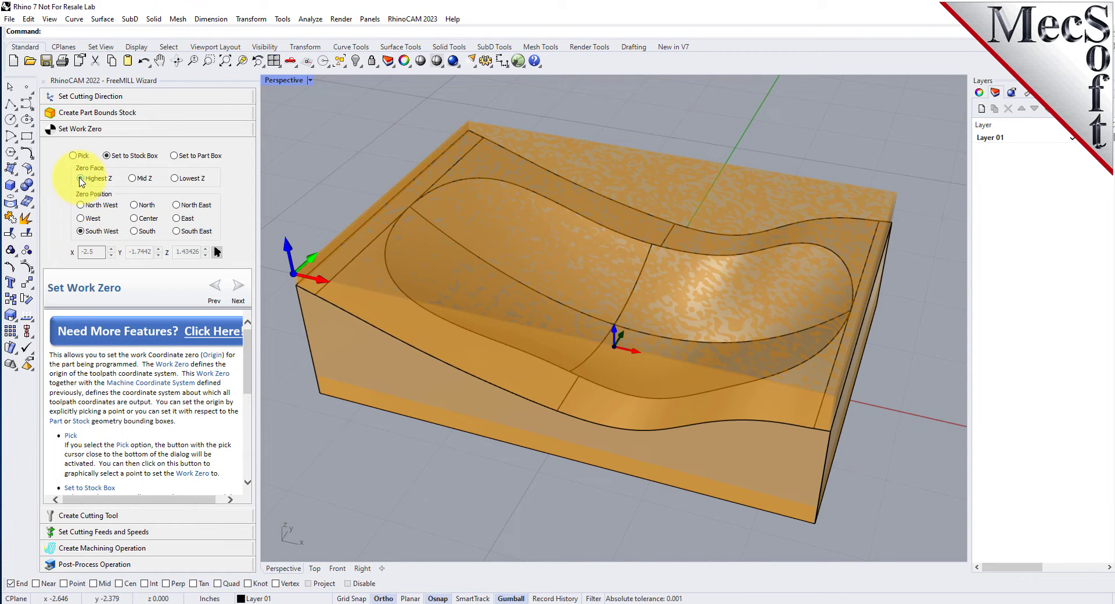
left_click(132, 179)
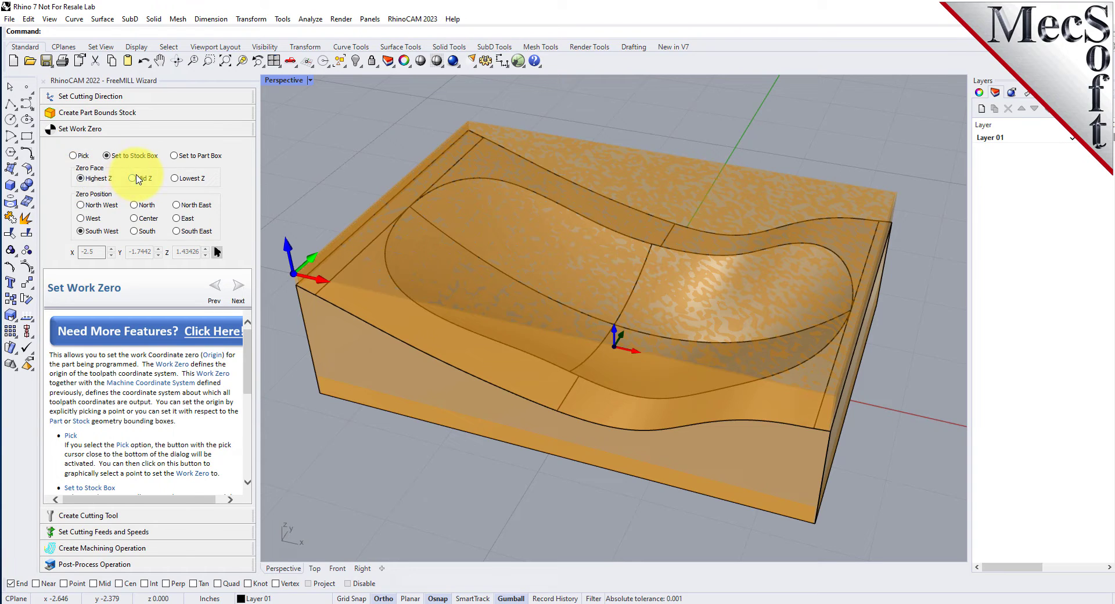
left_click(174, 179)
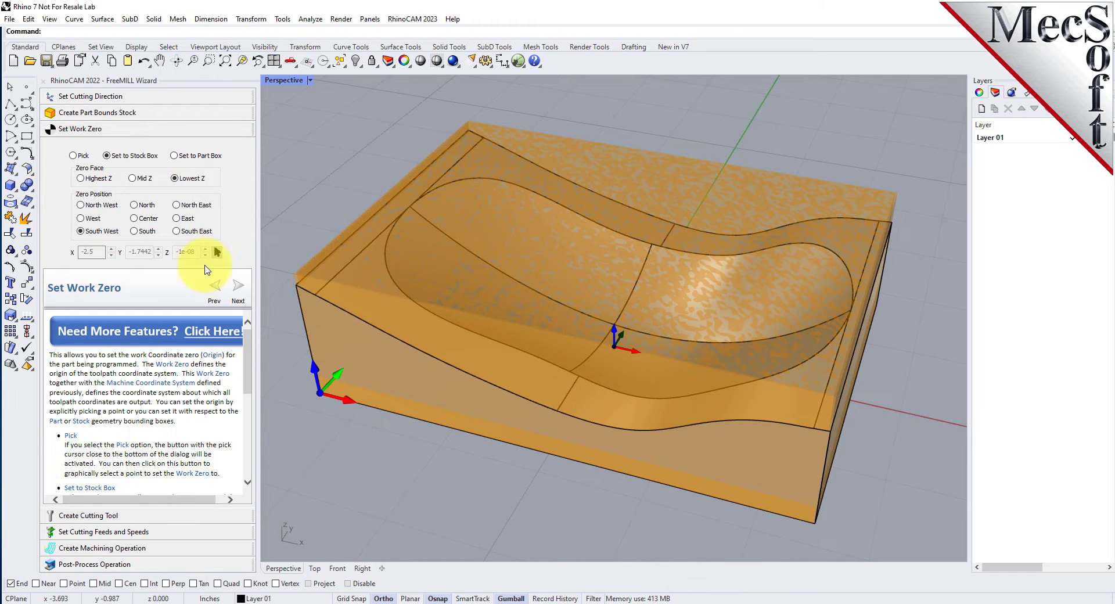
left_click(80, 178)
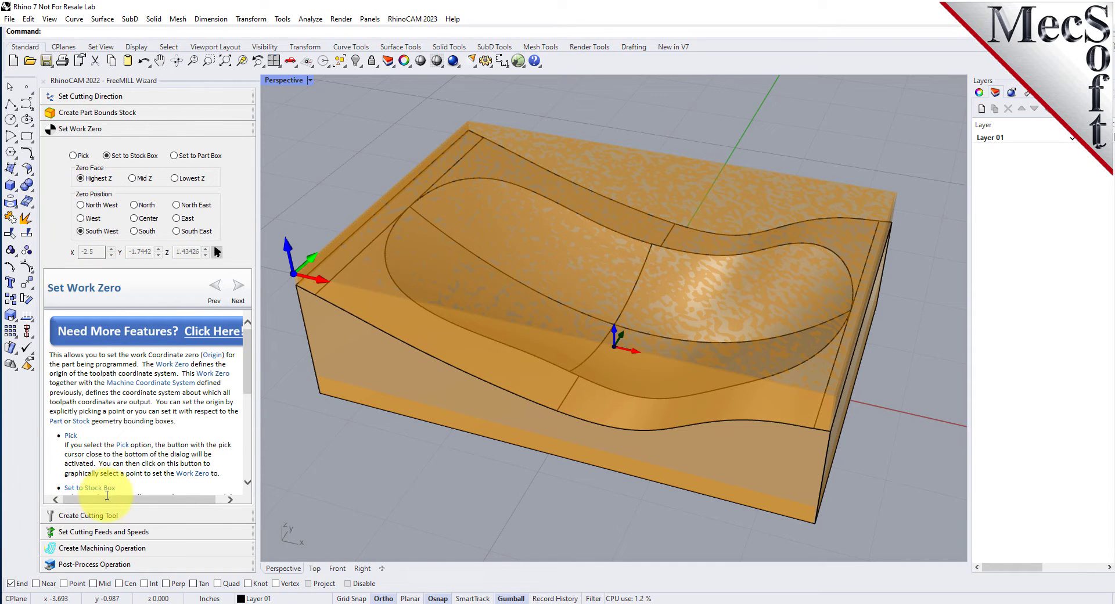
left_click(88, 515)
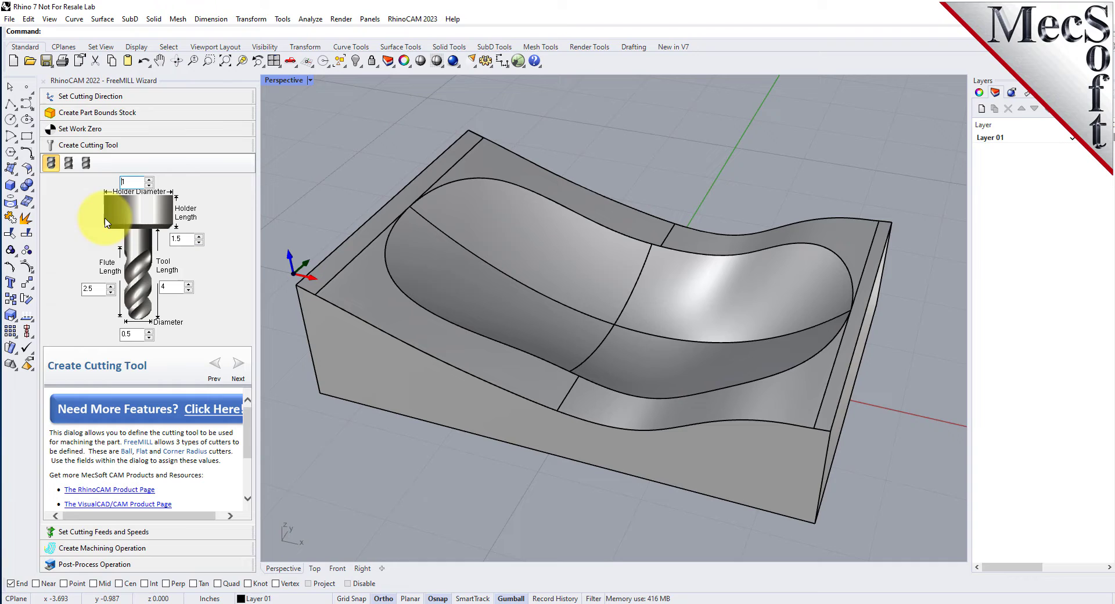
- Define a flat end mill with 0.75 diameter, 4 flute length and 5 tool length
left_click(68, 163)
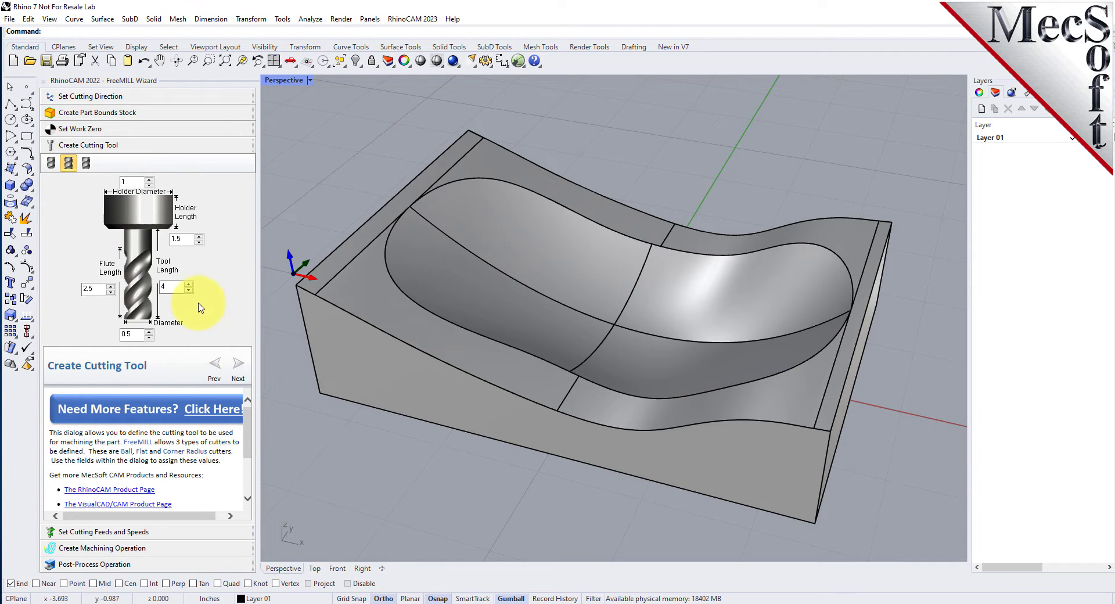
double_click(135, 335)
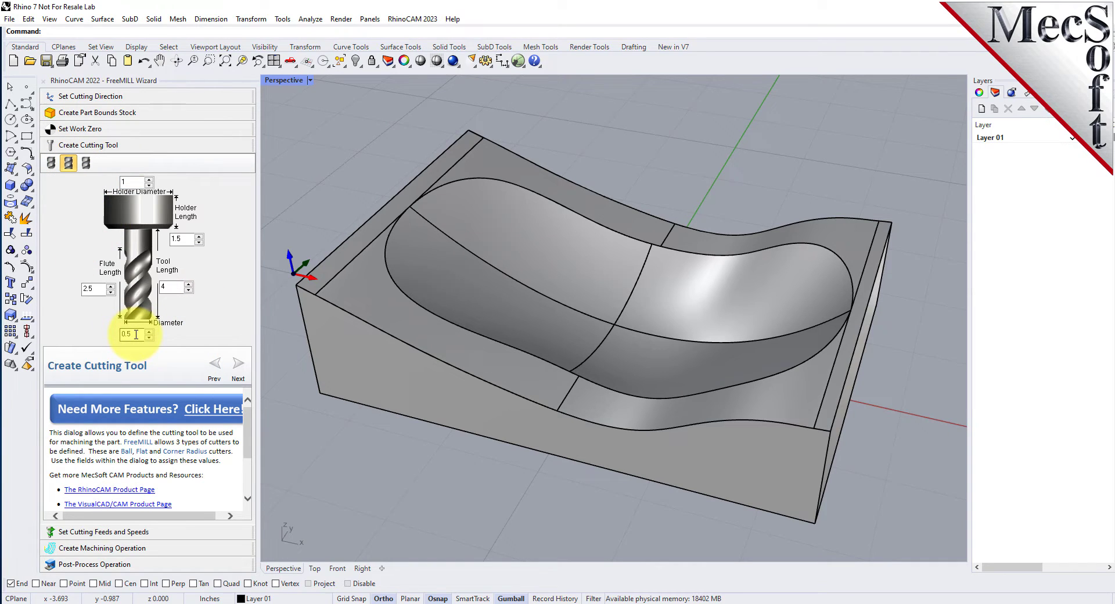
left_click_drag(139, 332, 115, 333)
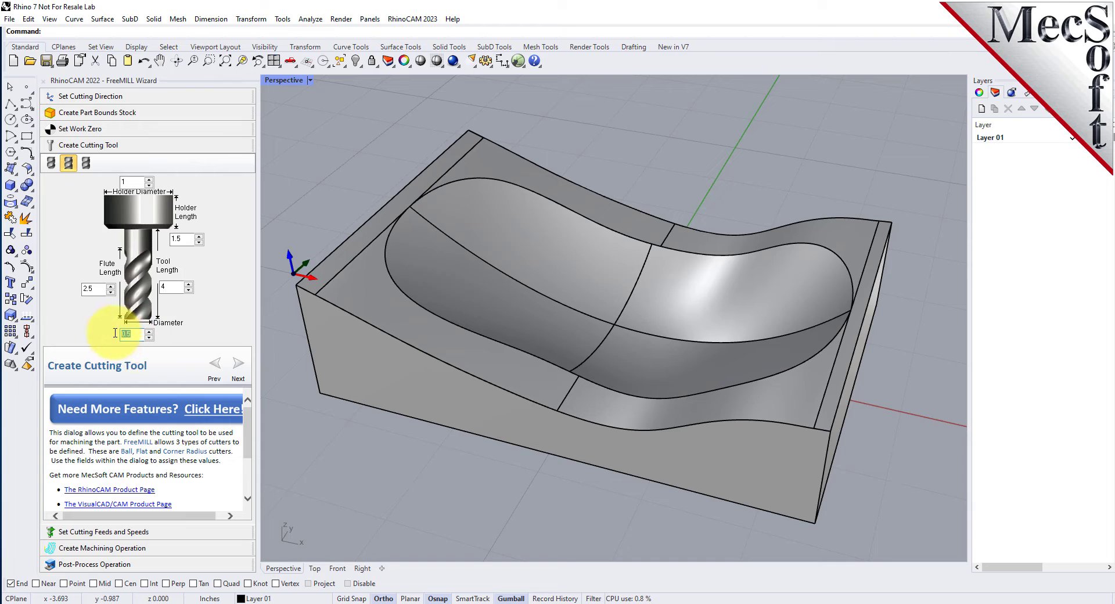
type("0")
left_click(162, 286)
double_click(162, 286)
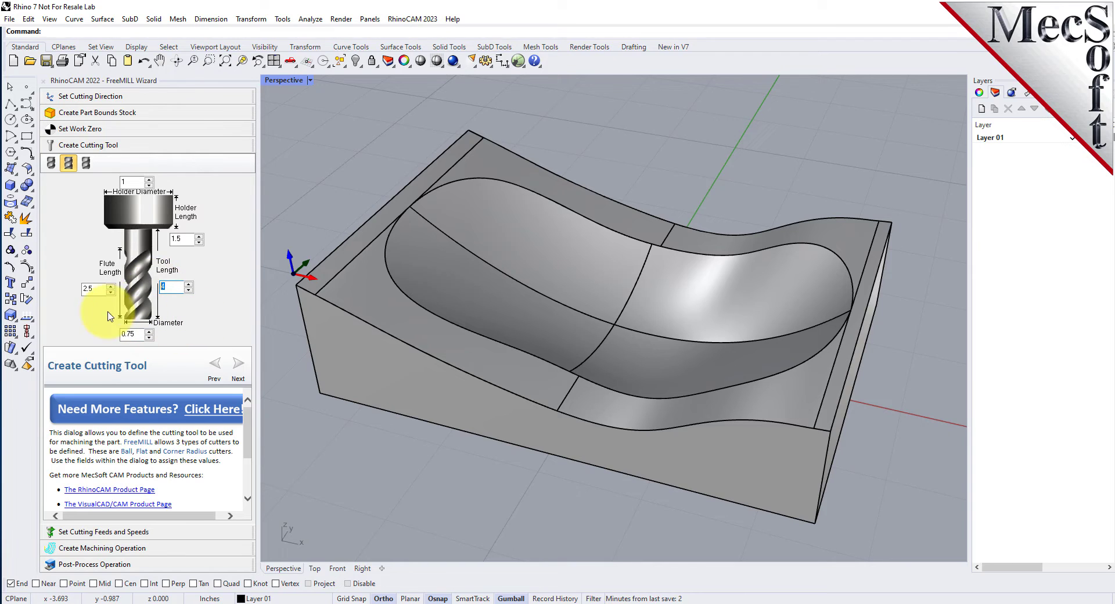
left_click_drag(94, 288, 64, 287)
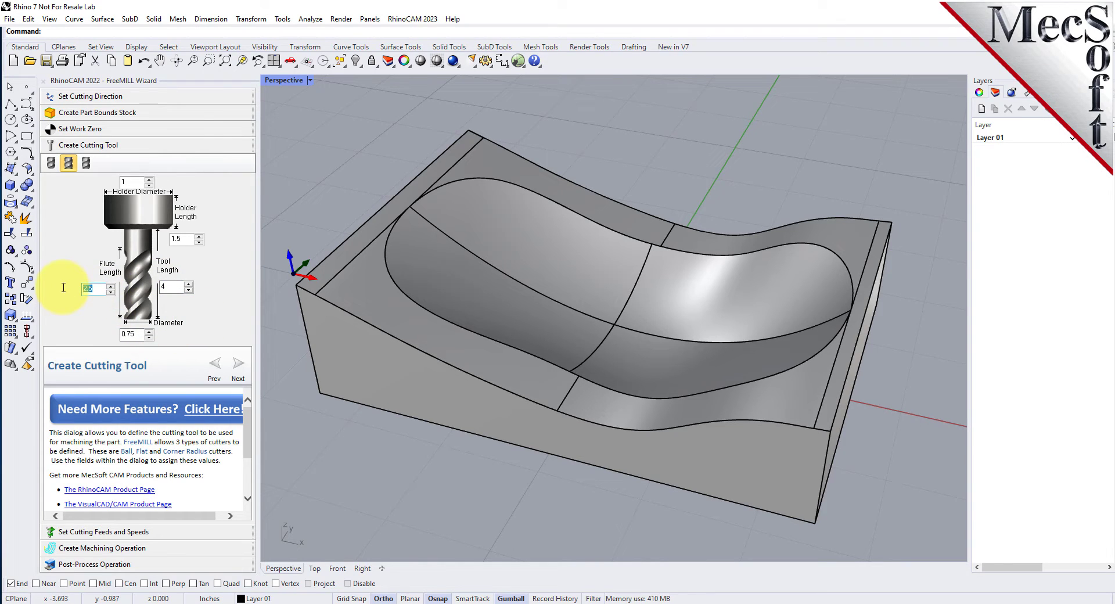
type("4")
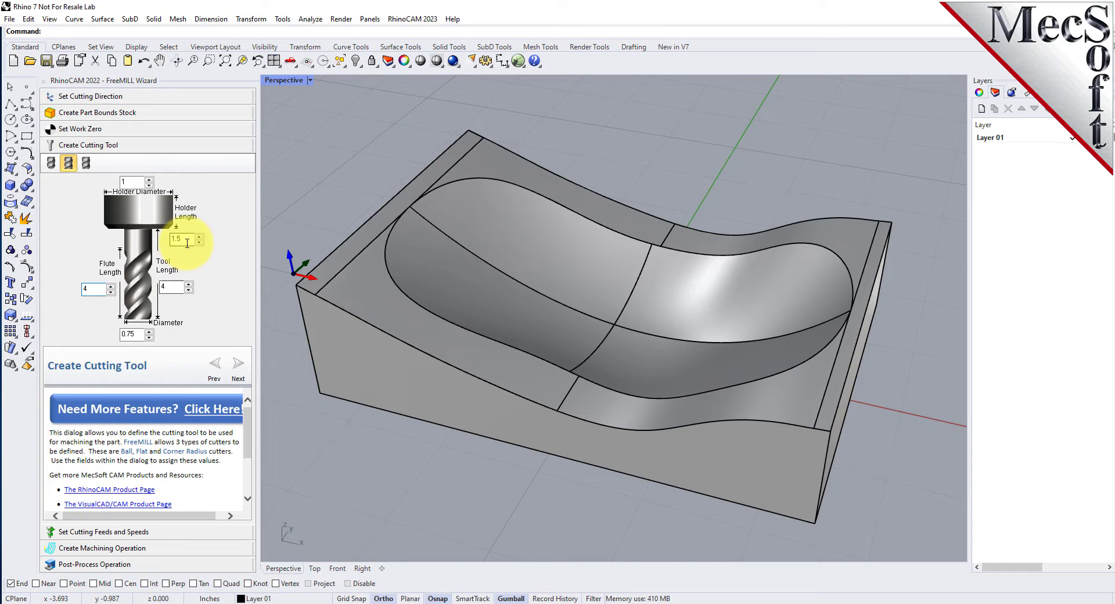
left_click_drag(176, 286, 142, 285)
type("5")
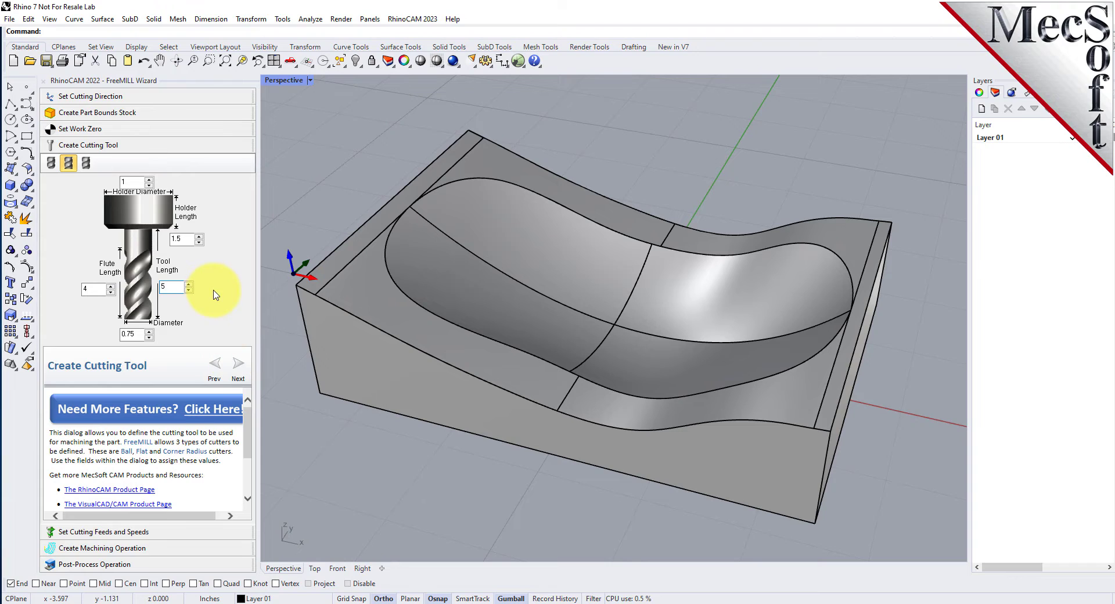
- Review the cutting feeds and speeds, then continue to the machining operation settings
left_click(104, 532)
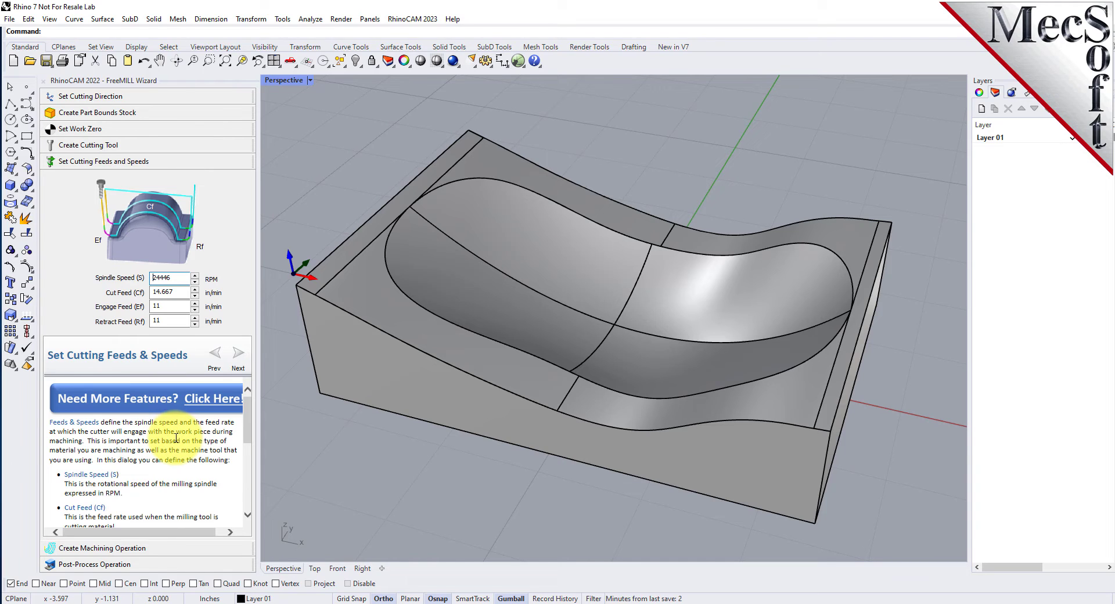
left_click(138, 550)
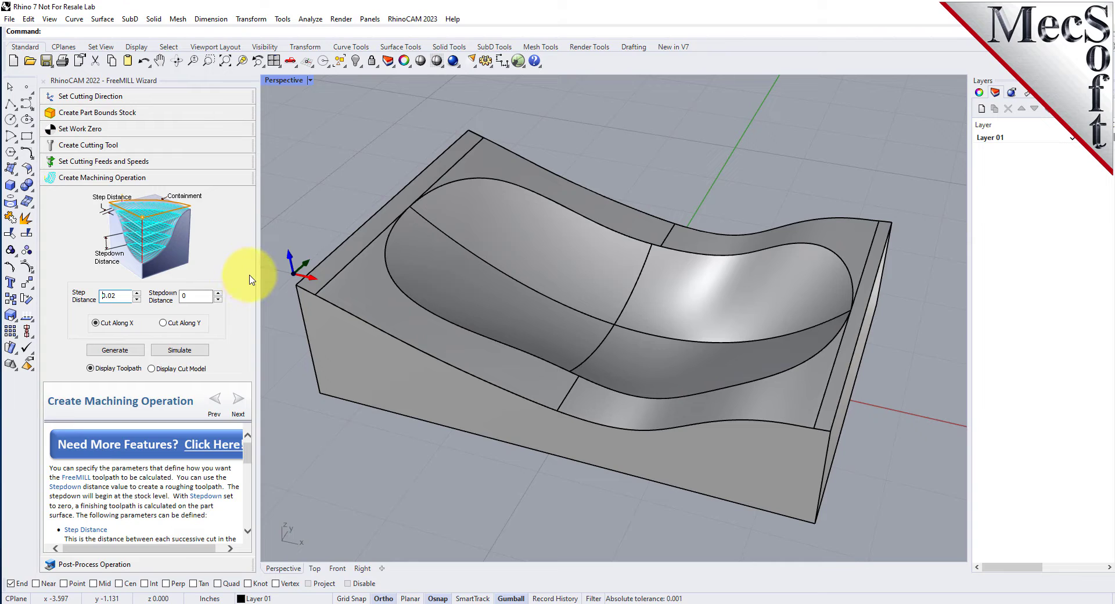
- Keep a 0.02 step distance cutting along X and set stepdown to 0.375
left_click_drag(126, 295, 65, 296)
double_click(197, 296)
type(".375")
- Generate the roughing toolpath and simulate the cut on the stock
left_click(121, 351)
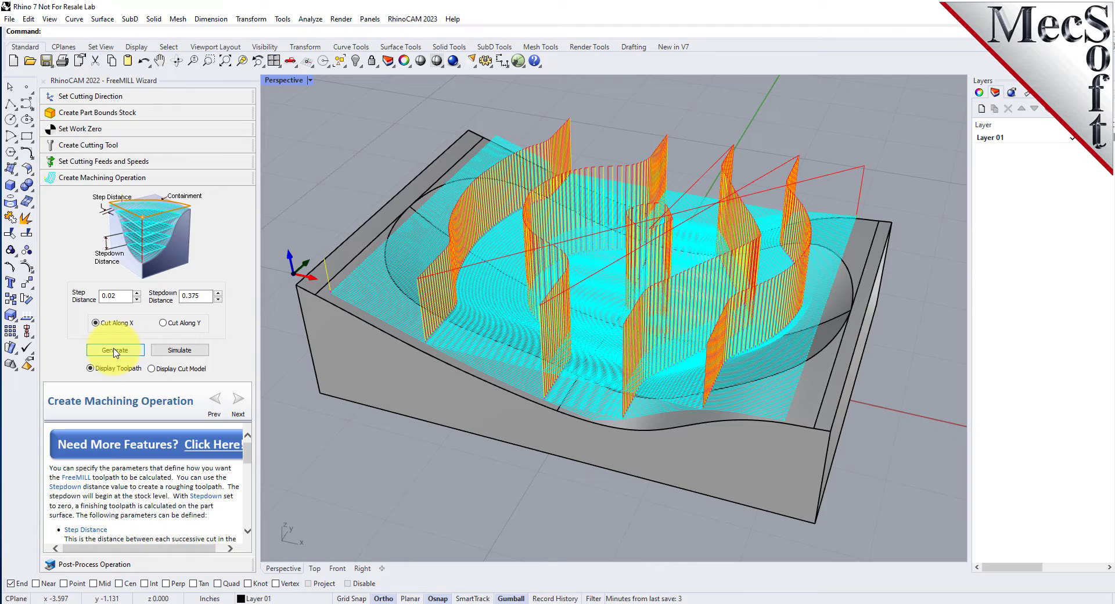
left_click(187, 350)
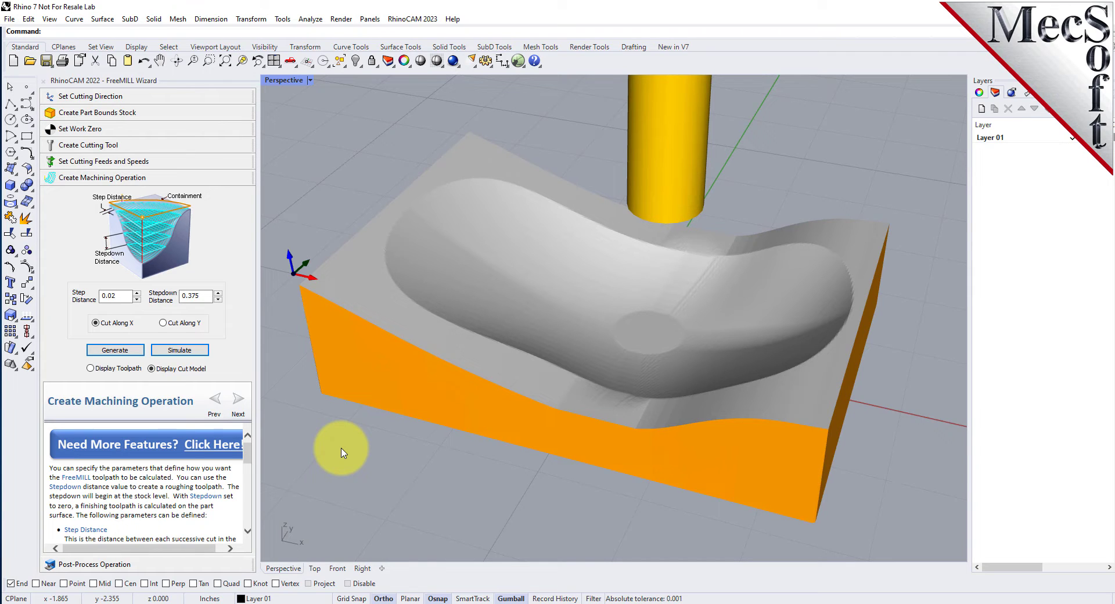
- Select the Haas post-processor and post the roughing toolpath
left_click(93, 565)
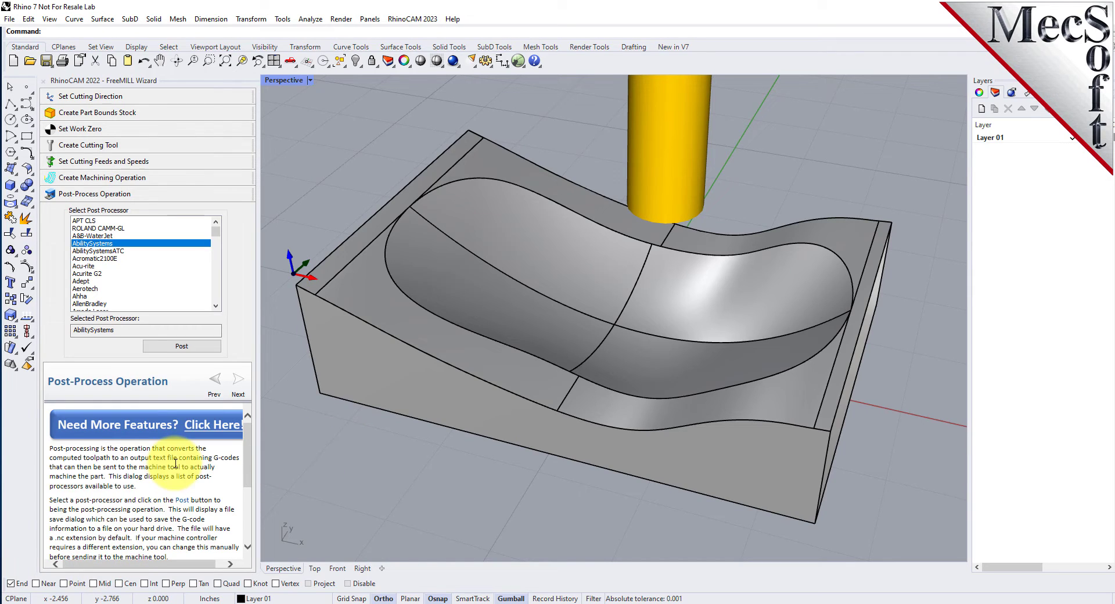
left_click_drag(216, 231, 216, 252)
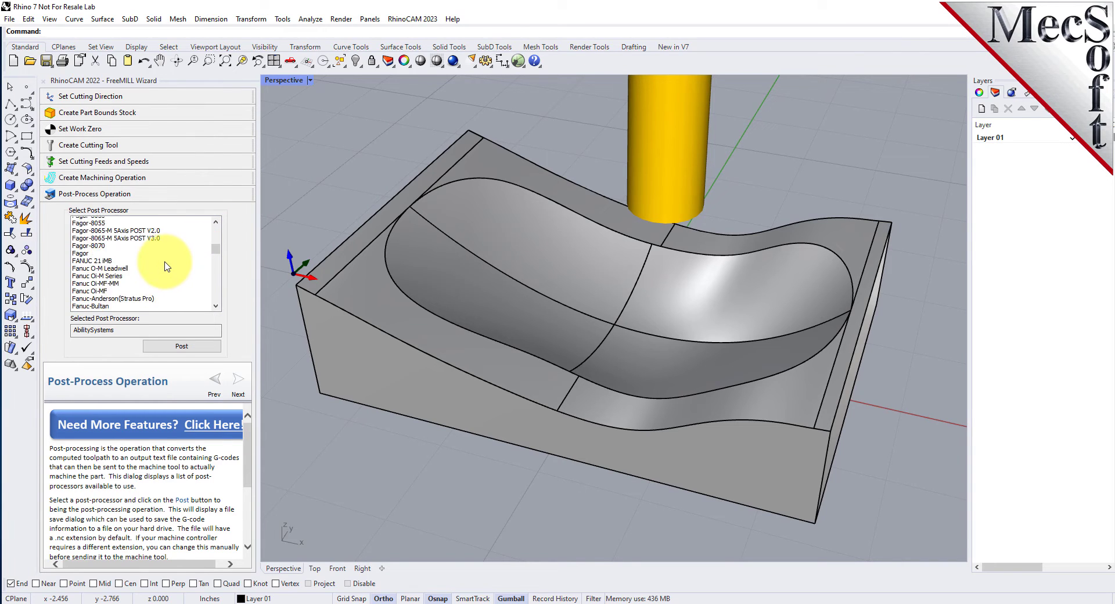
scroll(167, 266, "down", 3)
scroll(166, 266, "down", 3)
scroll(166, 266, "down", 3)
scroll(167, 266, "down", 3)
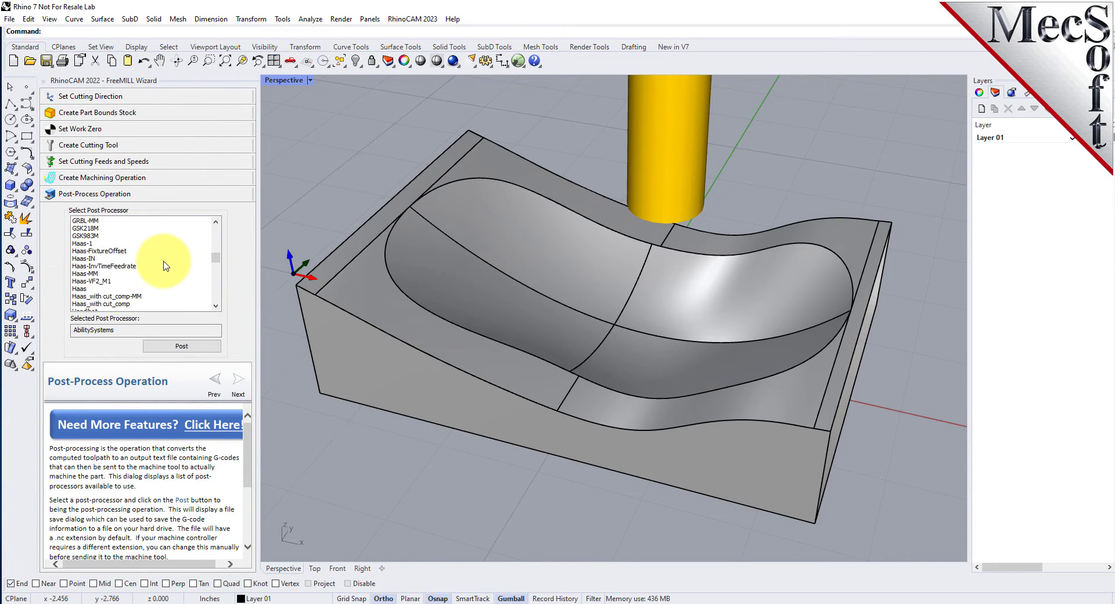
scroll(166, 266, "down", 1)
left_click(87, 270)
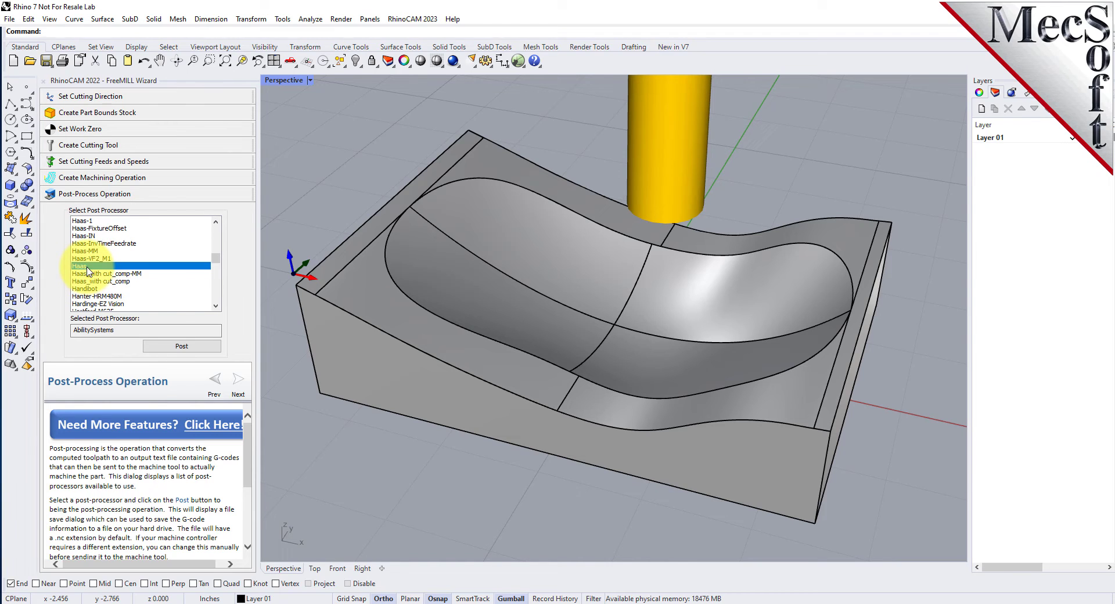
left_click(173, 347)
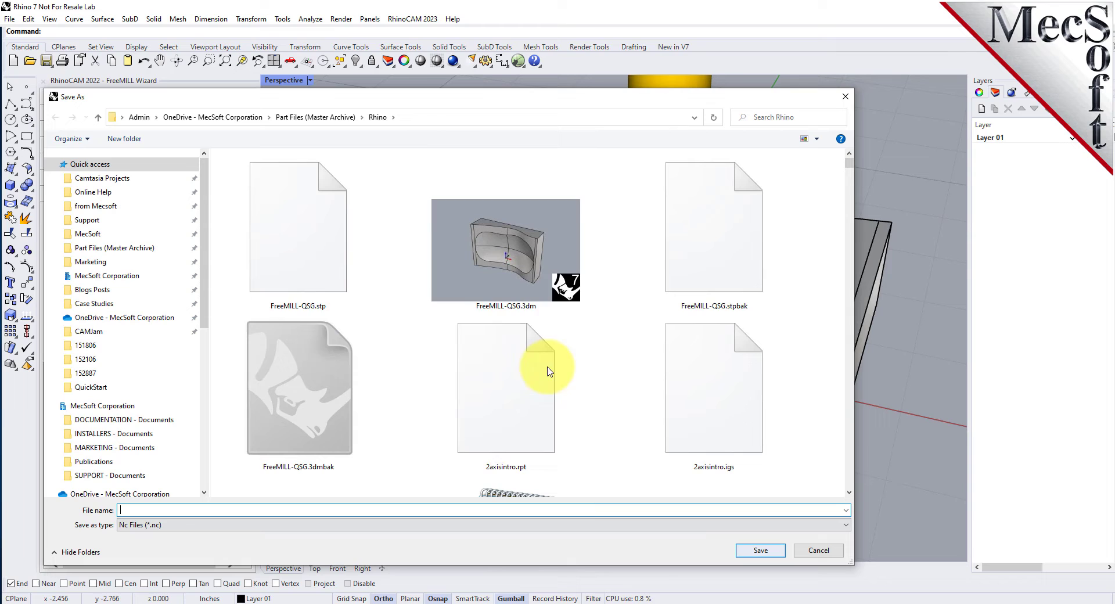
- Name the output G-code file FreeMILL-HHRough.nc
left_click(293, 242)
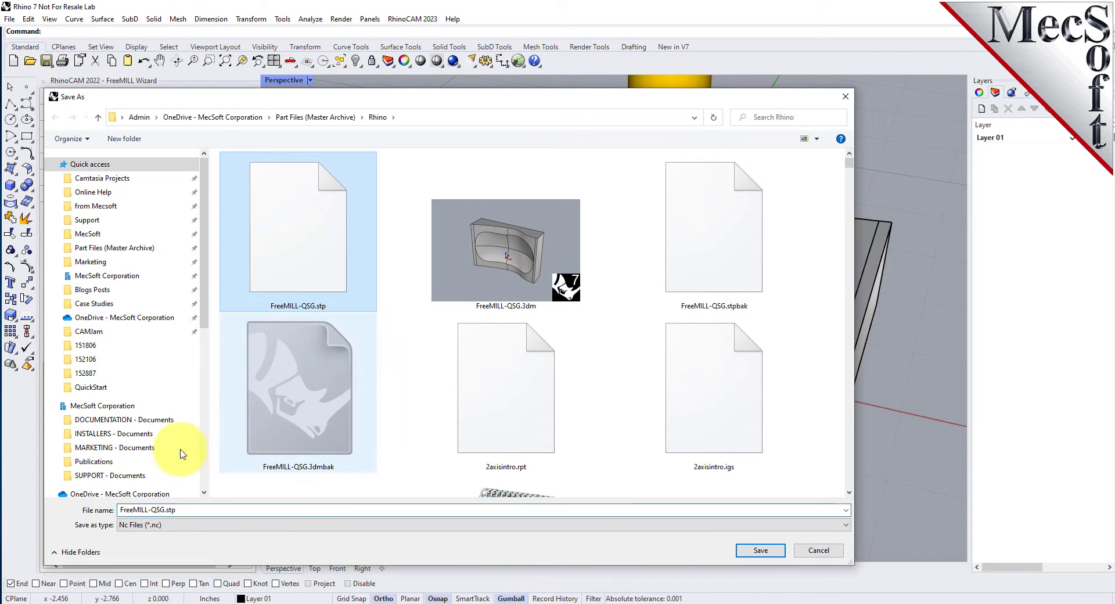
left_click(173, 511)
key("BackSpace")
key("BackSpace")
key("BackSpace")
key("BackSpace")
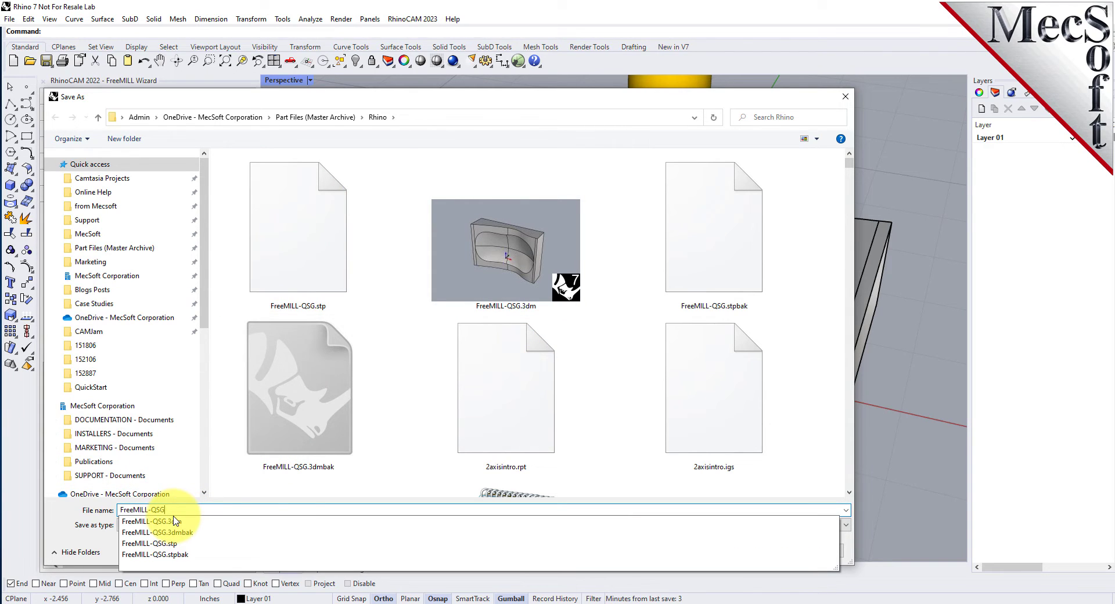
type(".n")
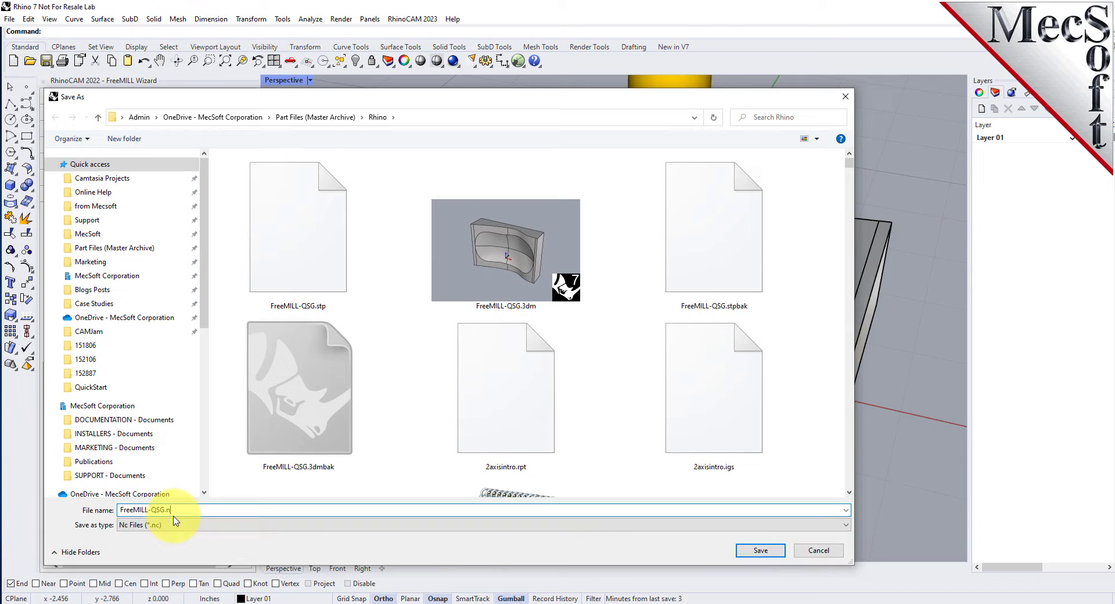
type("c")
left_click(153, 507)
type("H-")
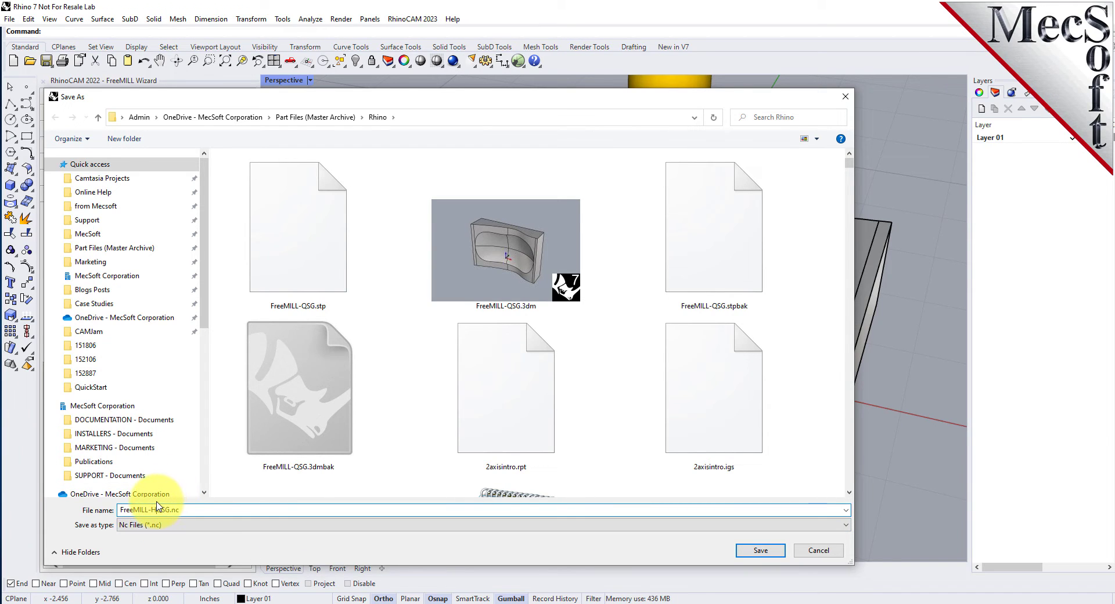
type("Roug")
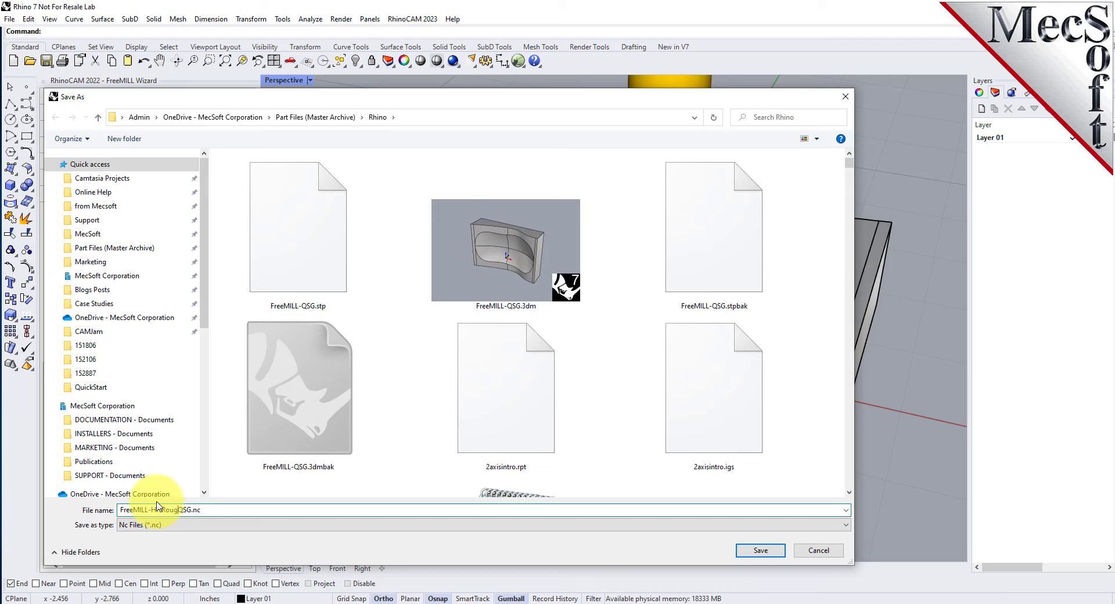
type("h")
key("Delete")
key("Delete")
key("Delete")
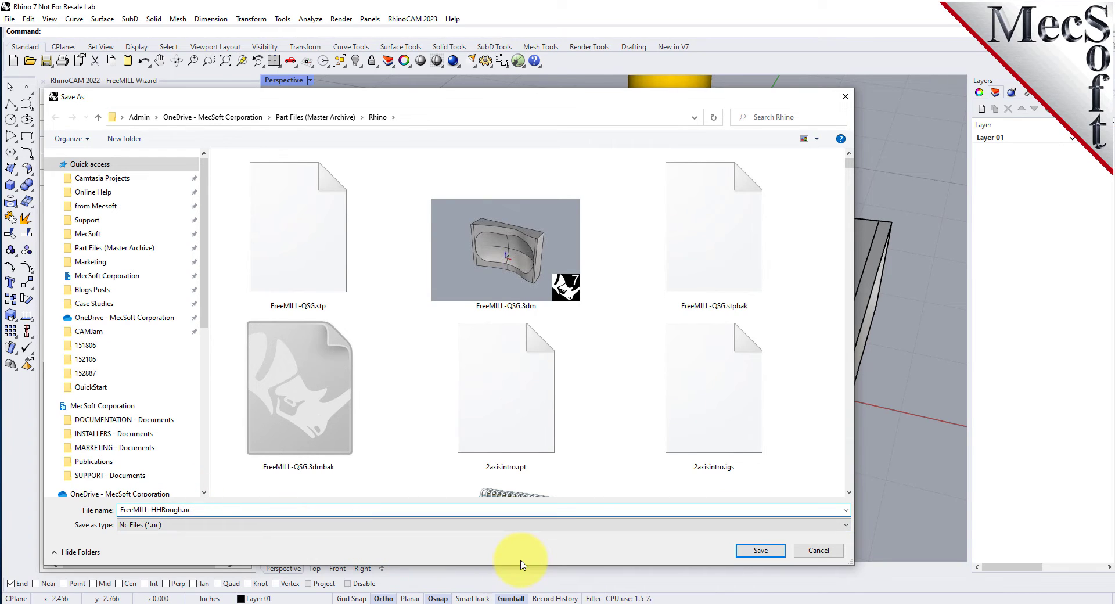
left_click(765, 551)
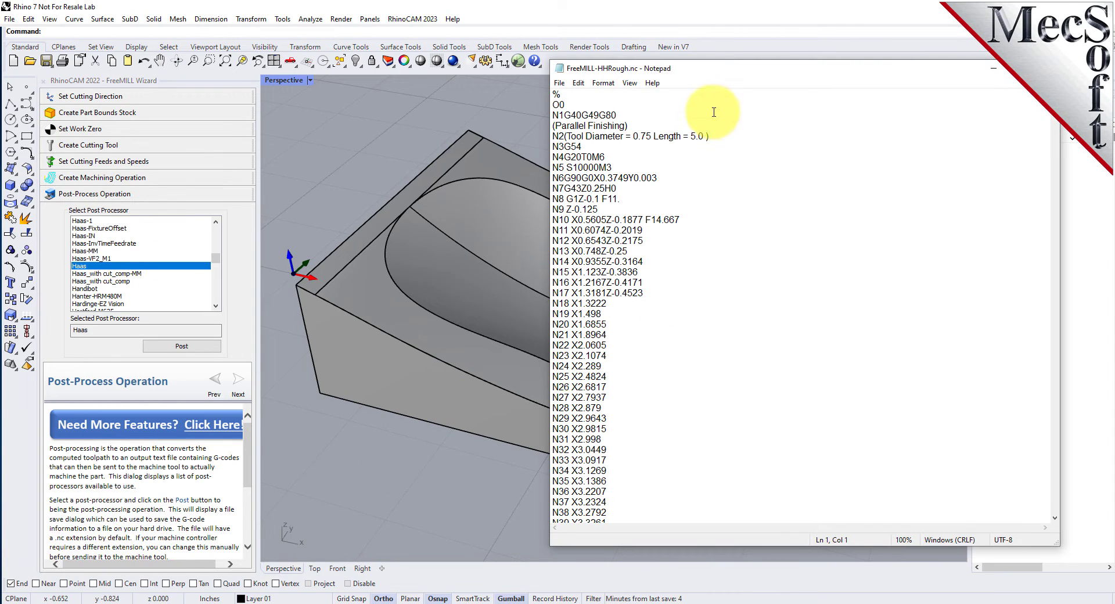
left_click_drag(712, 68, 577, 65)
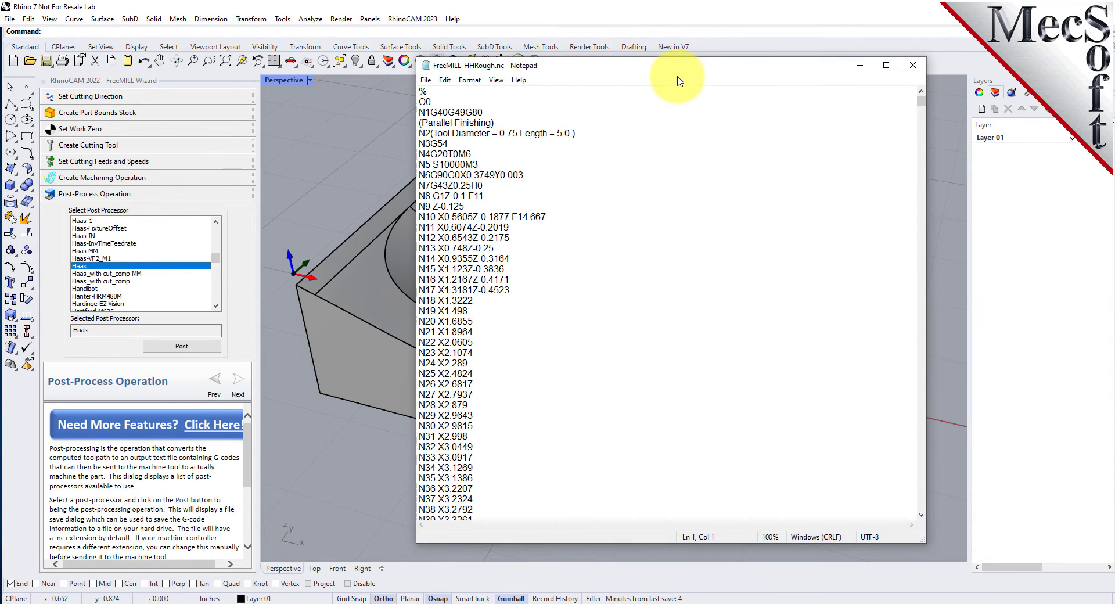
left_click_drag(674, 65, 673, 165)
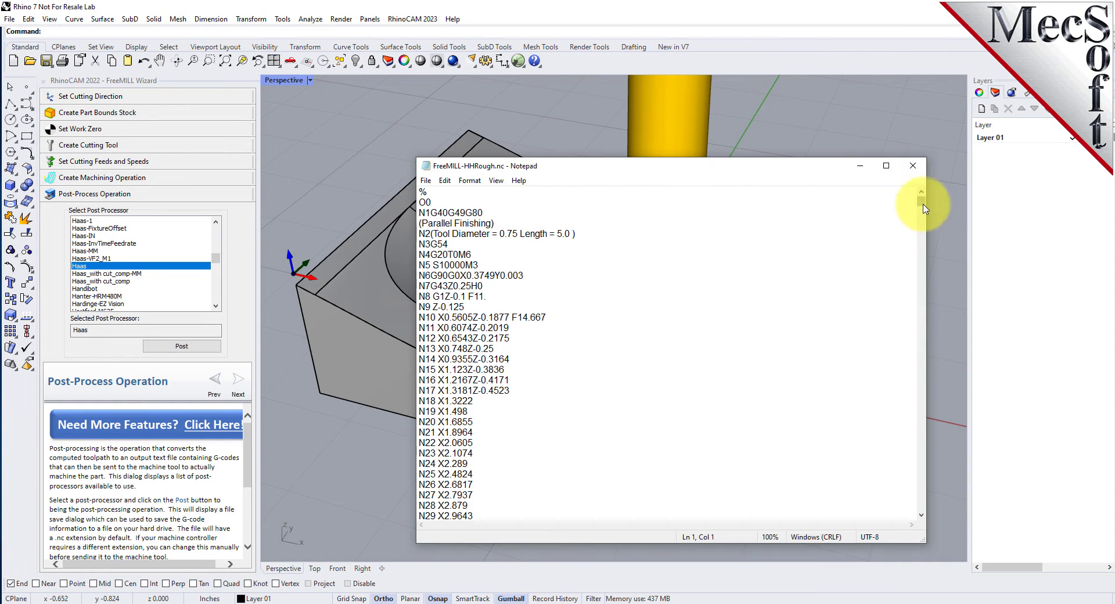
left_click_drag(925, 208, 901, 468)
- Close the G-code file and change the cutter type to a ball end mill
left_click(912, 165)
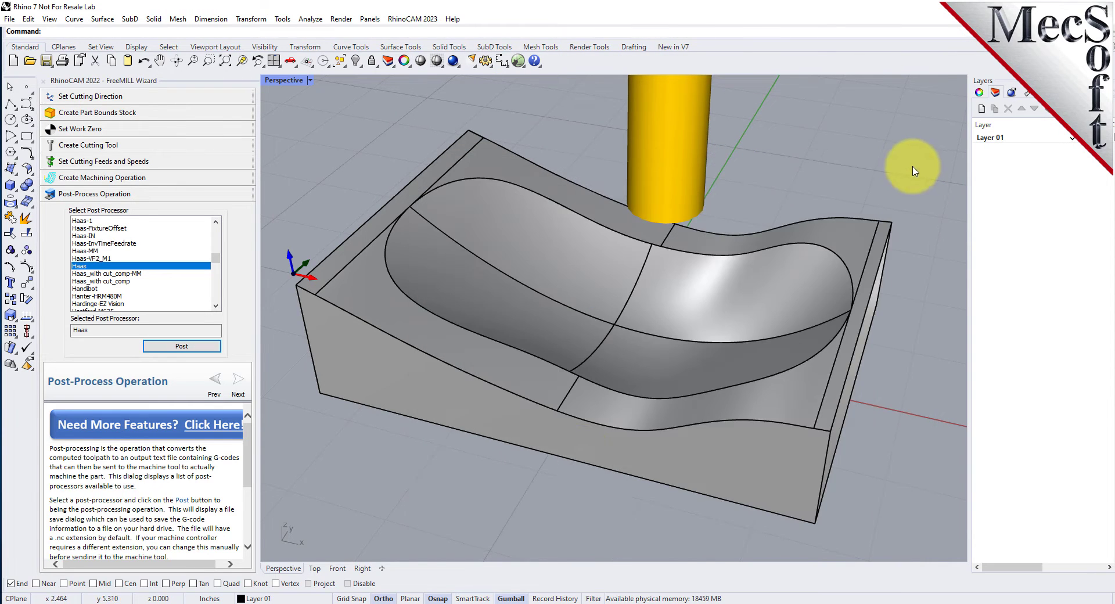
left_click(124, 145)
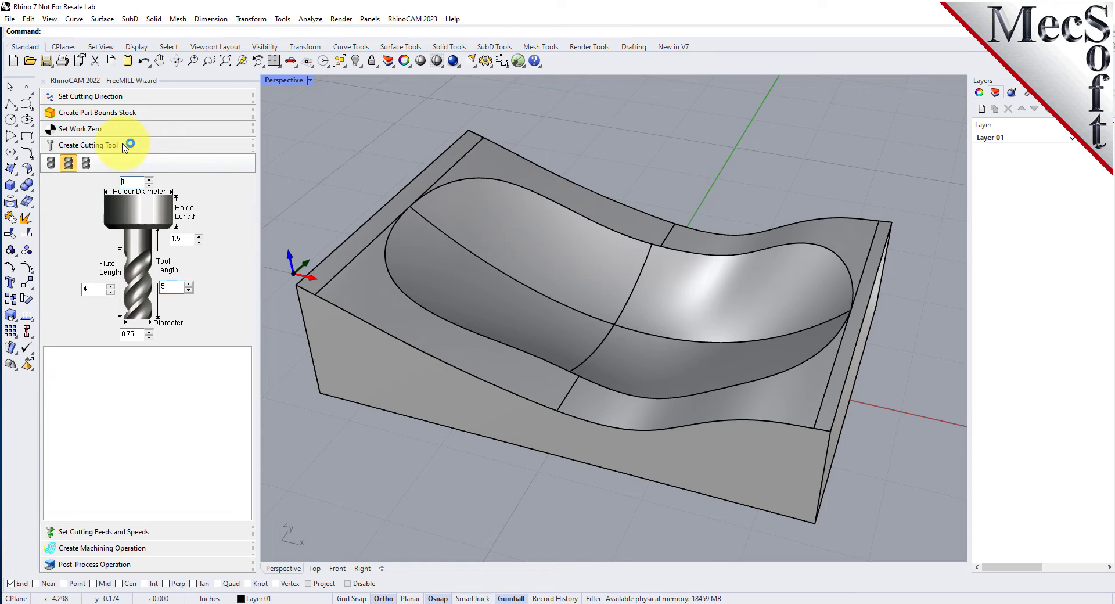
left_click(50, 163)
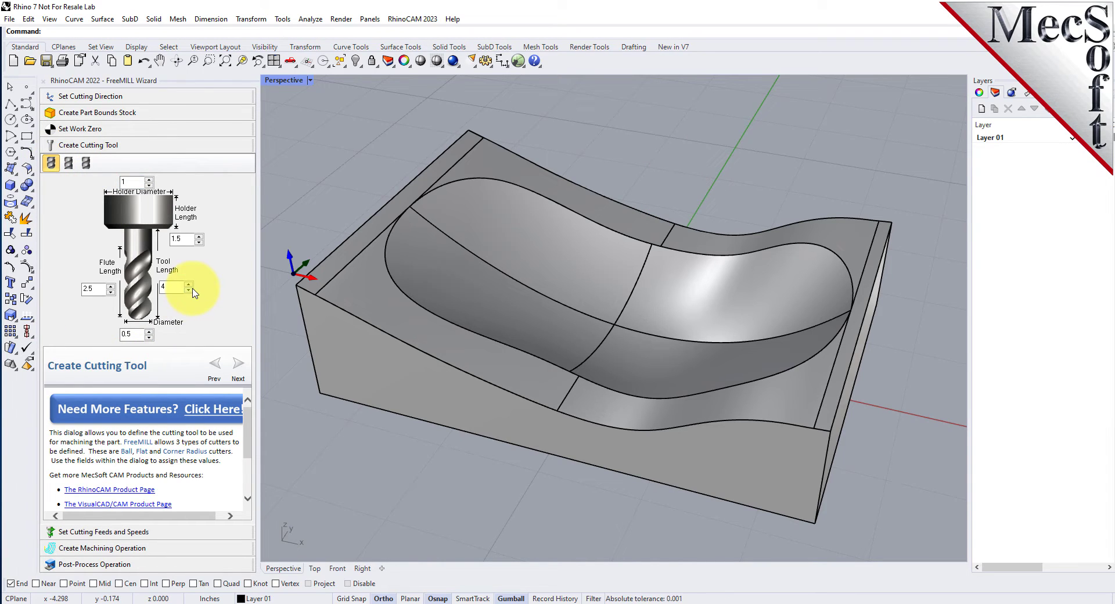
- Set the ball mill diameter to 0.125 and show its feeds and speeds (24446 RPM)
left_click_drag(139, 335, 100, 332)
type("0")
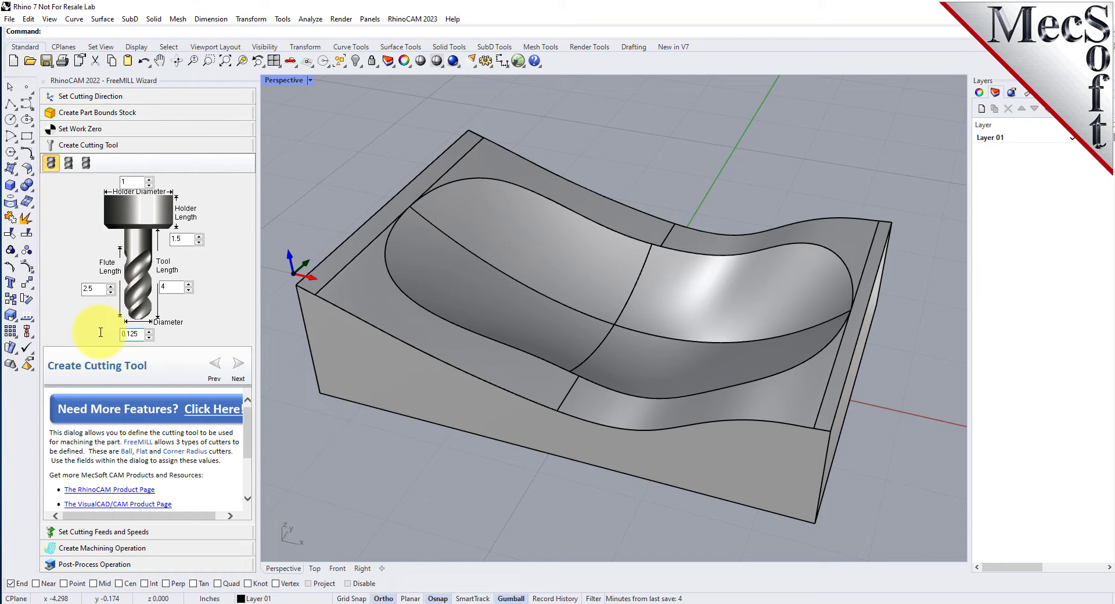
double_click(183, 238)
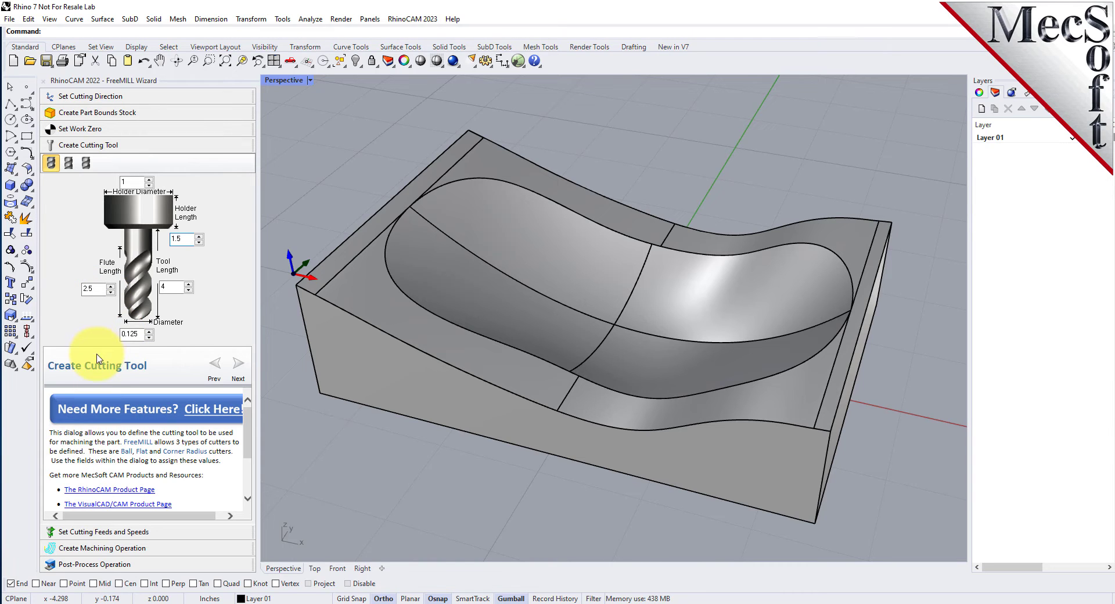
left_click(95, 531)
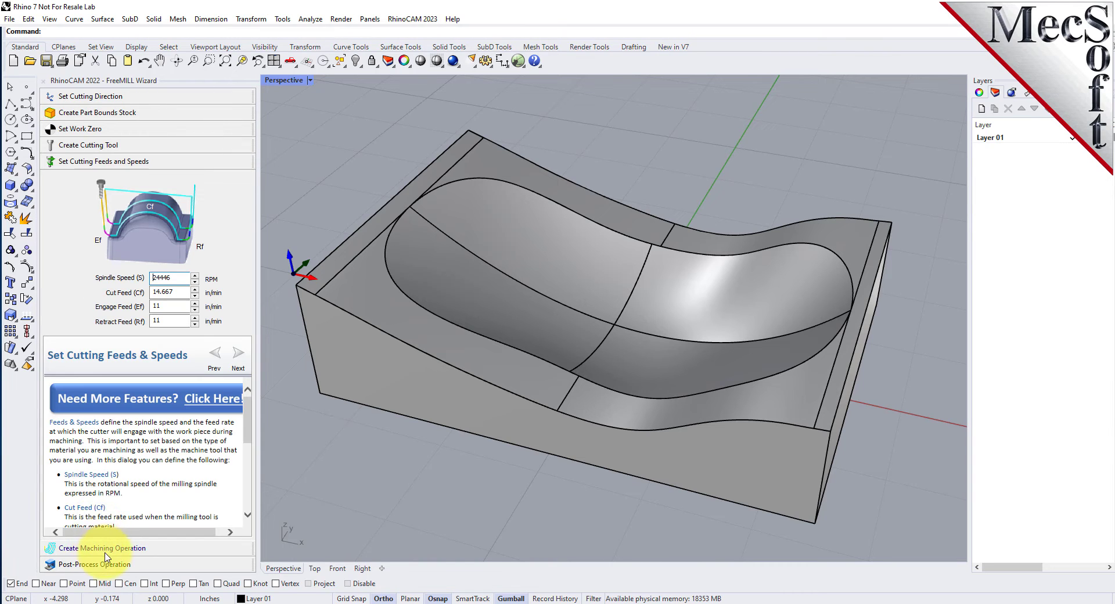
- Give the finishing operation a 0.02 step distance and a stepdown of 0
left_click(106, 548)
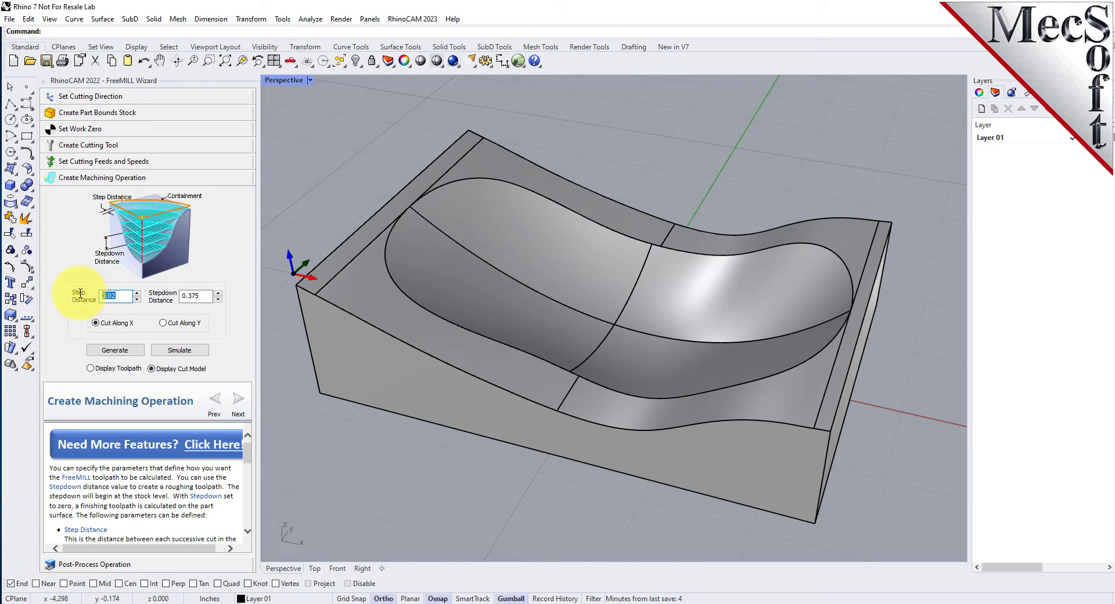
type("0")
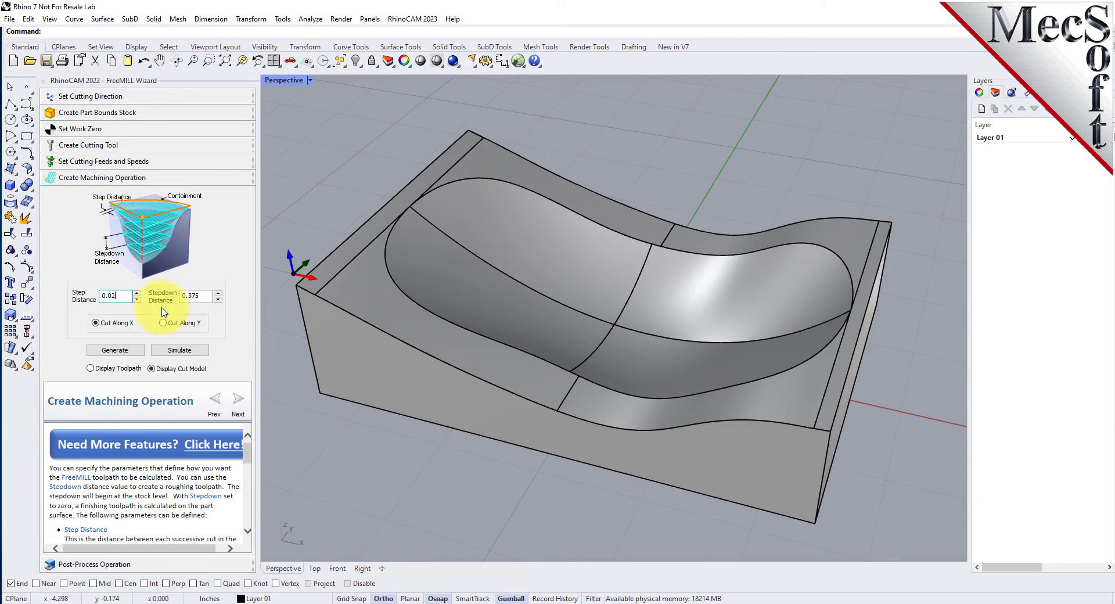
double_click(194, 296)
type("0")
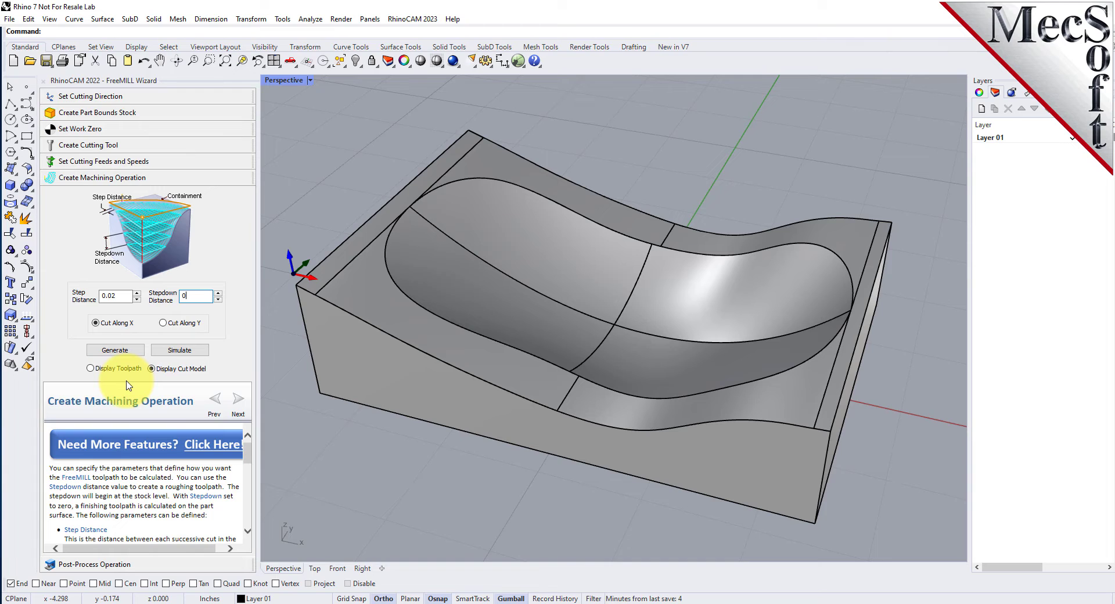
- Generate the zero-stepdown finishing toolpath and zoom in on its dense X-direction passes
left_click(119, 351)
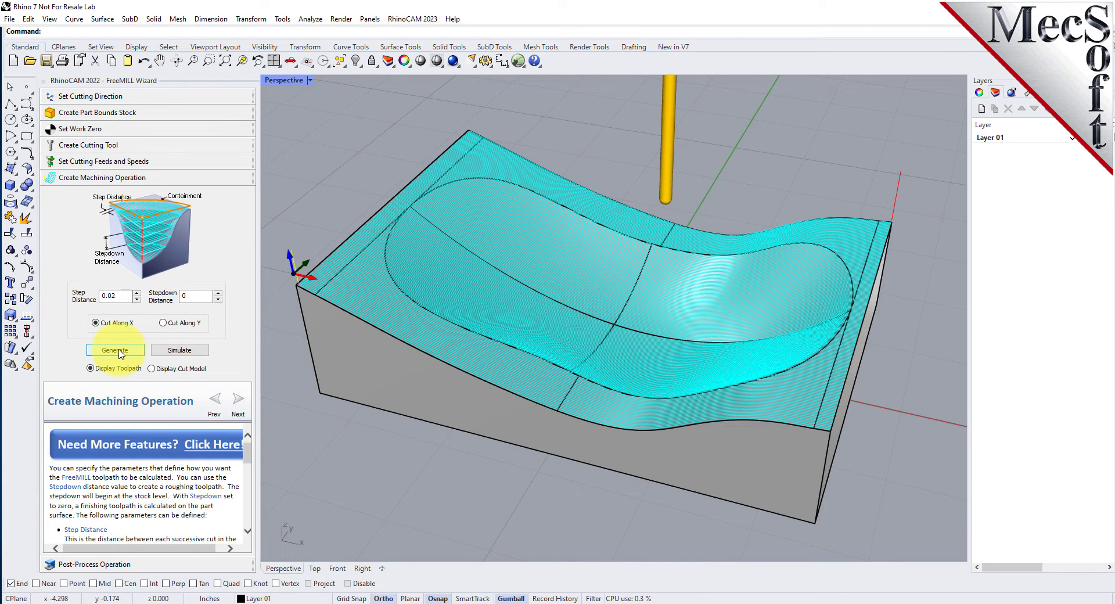
mouse_move(559, 296)
right_mouse_down()
mouse_move(568, 413)
mouse_move(568, 291)
mouse_move(520, 326)
right_mouse_up()
scroll(514, 332, "up", 5)
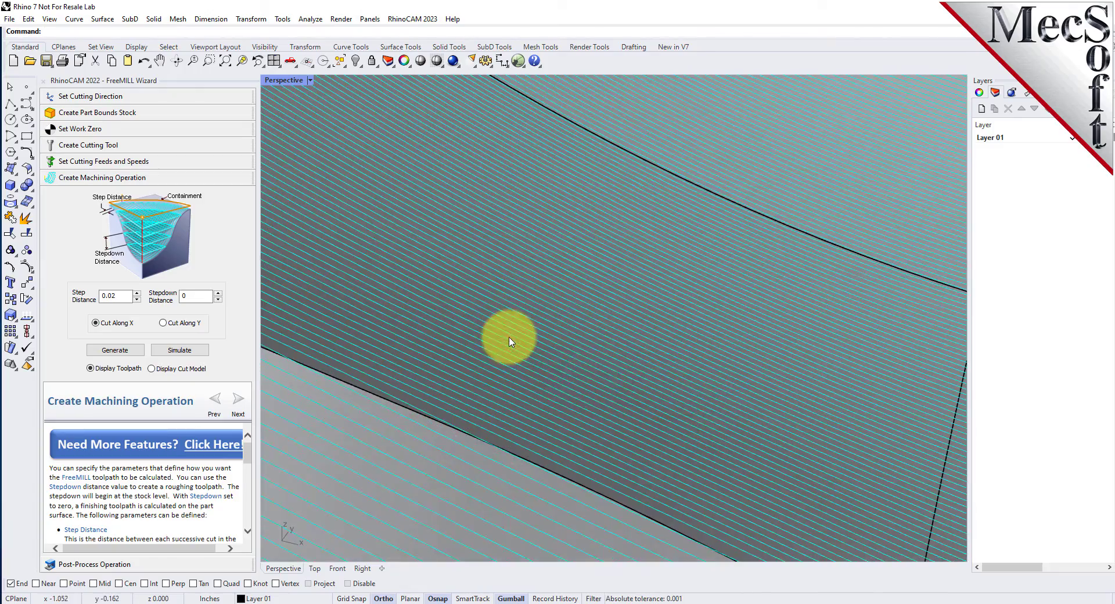
scroll(563, 303, "up", 2)
scroll(500, 358, "down", 4)
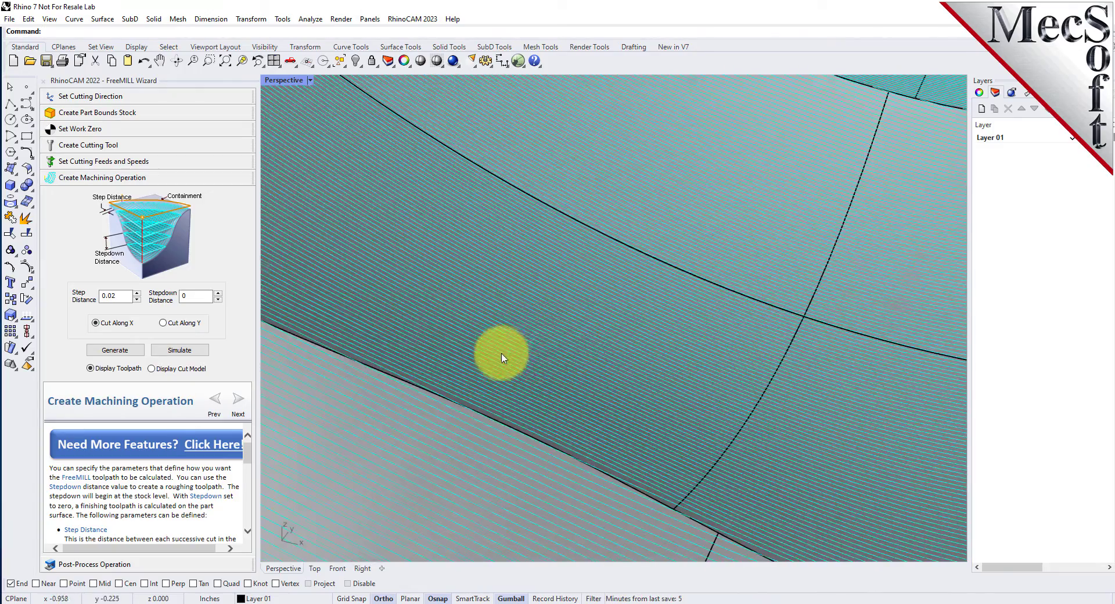
scroll(640, 356, "up", 1)
scroll(639, 355, "down", 5)
- Simulate the finishing toolpath and view the cut stock from above
left_click(181, 368)
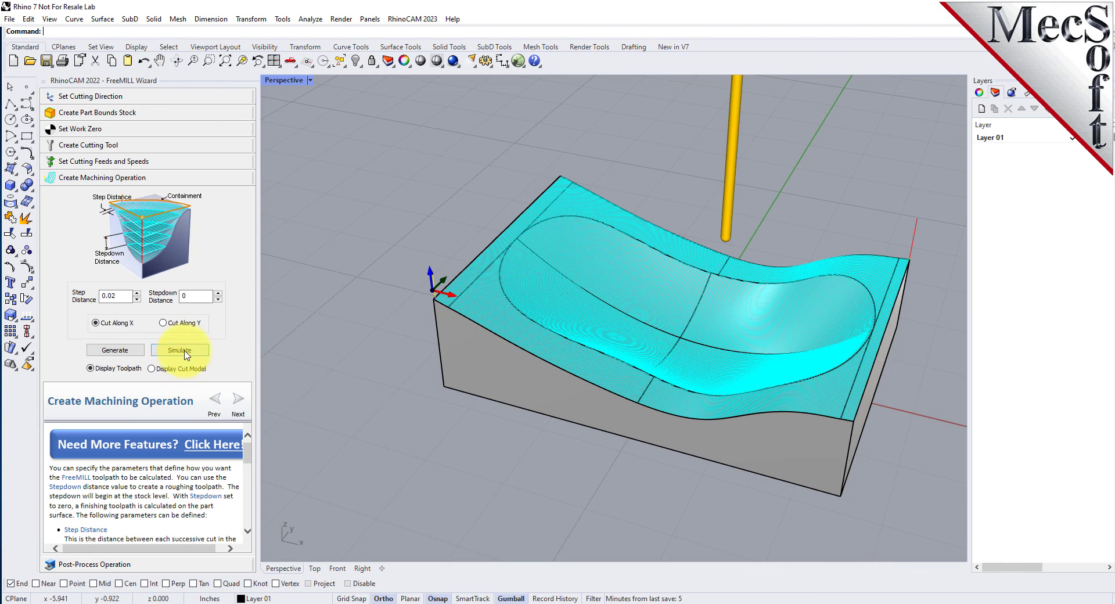
scroll(361, 238, "down", 1)
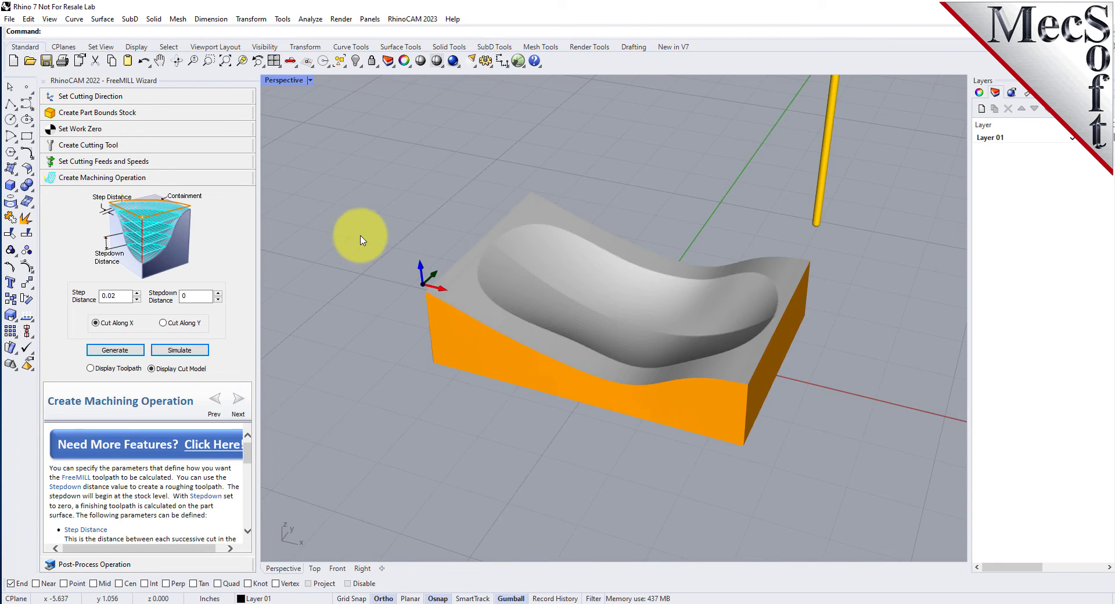
scroll(448, 274, "up", 1)
scroll(549, 287, "up", 2)
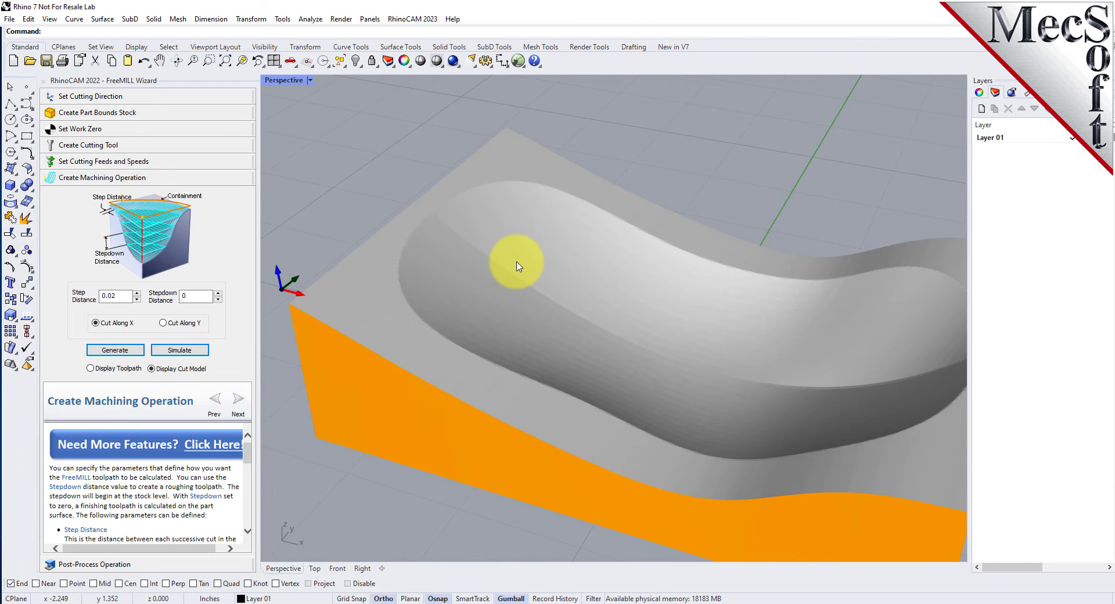
mouse_move(515, 261)
right_mouse_down()
mouse_move(620, 384)
mouse_move(623, 279)
right_mouse_up()
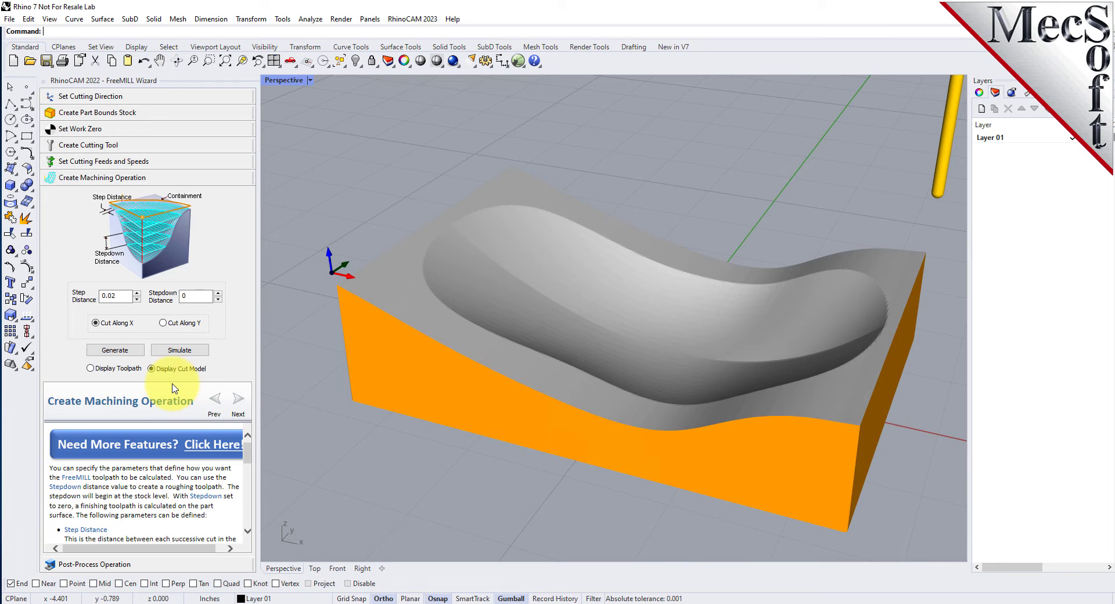
- Toggle toolpath and cut model display, then regenerate and re-simulate the finishing pass
left_click(90, 369)
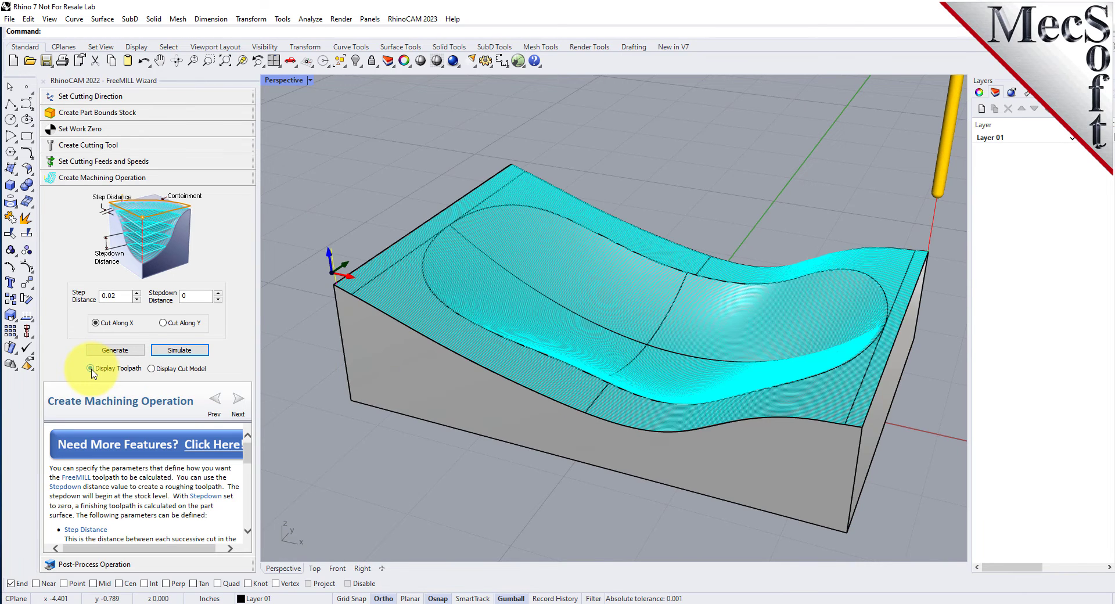
left_click(182, 353)
left_click(123, 352)
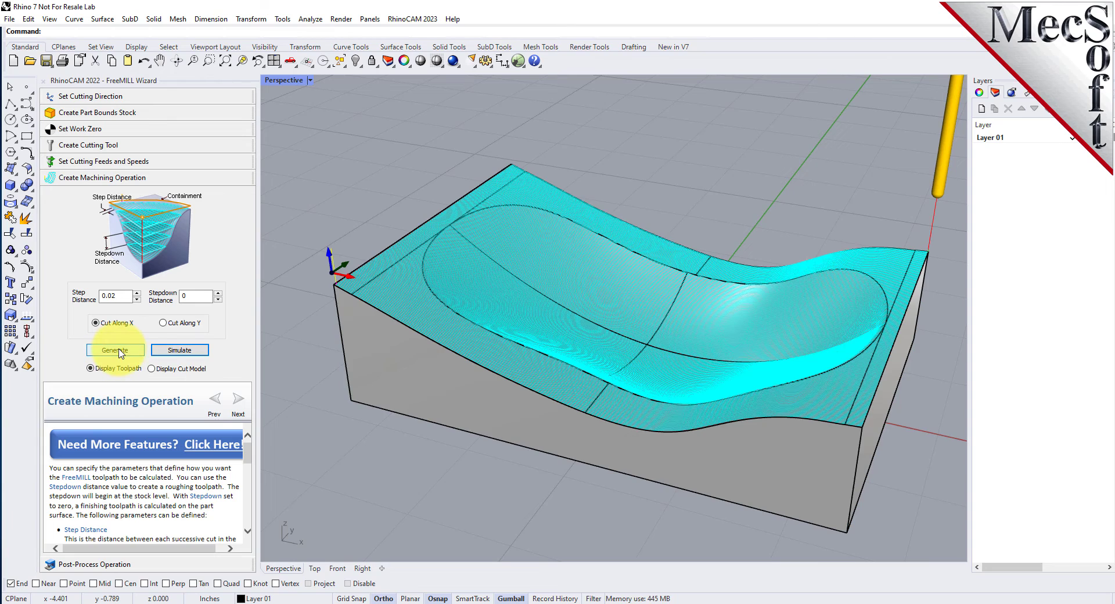
left_click(194, 352)
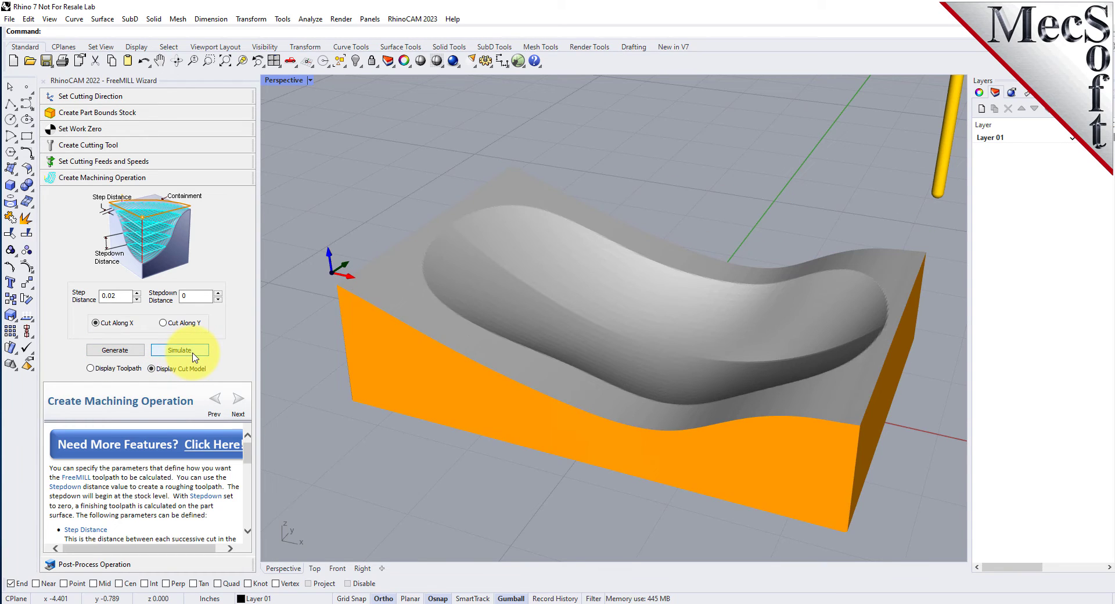
- Orbit and zoom around the cut part to check the smoothly finished mold cavity
scroll(668, 375, "up", 5)
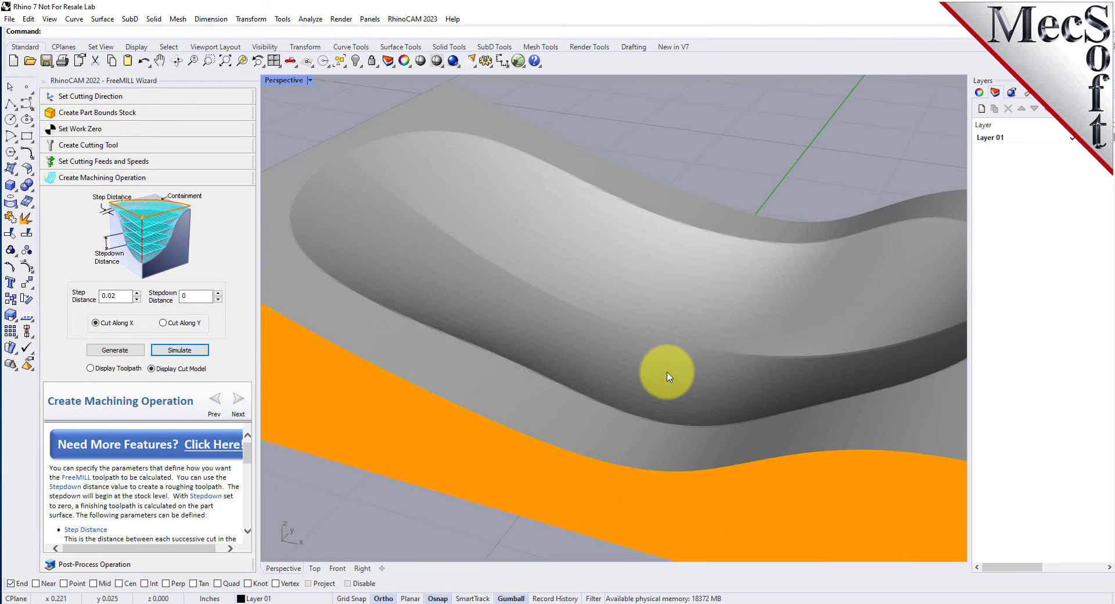
scroll(664, 360, "up", 3)
scroll(647, 314, "down", 2)
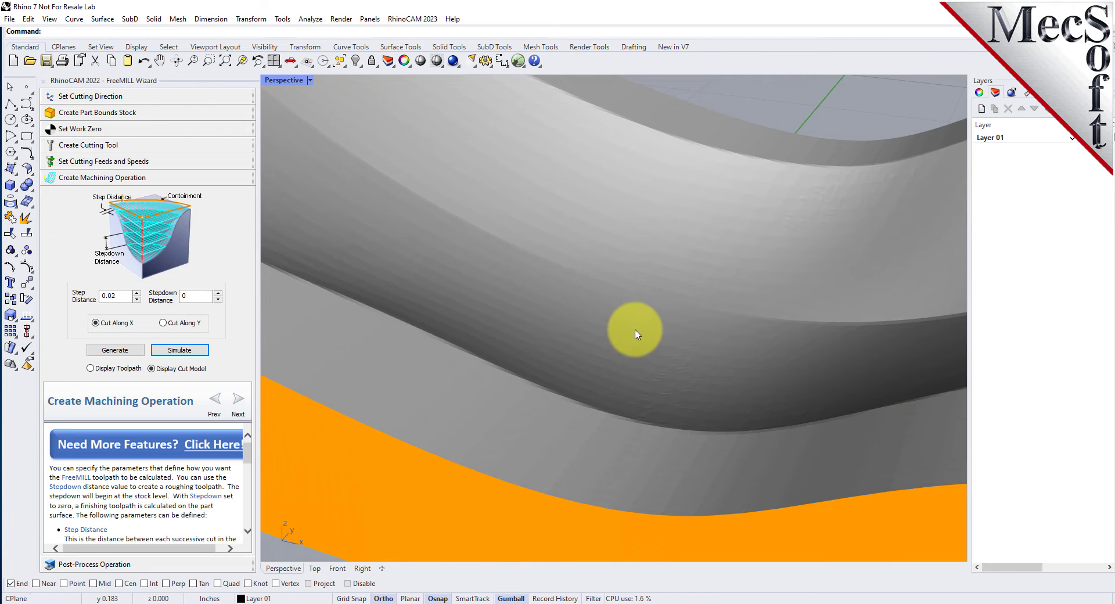
scroll(637, 334, "down", 5)
scroll(618, 348, "down", 2)
mouse_move(647, 319)
right_mouse_down()
mouse_move(642, 435)
mouse_move(652, 209)
mouse_move(653, 268)
right_mouse_up()
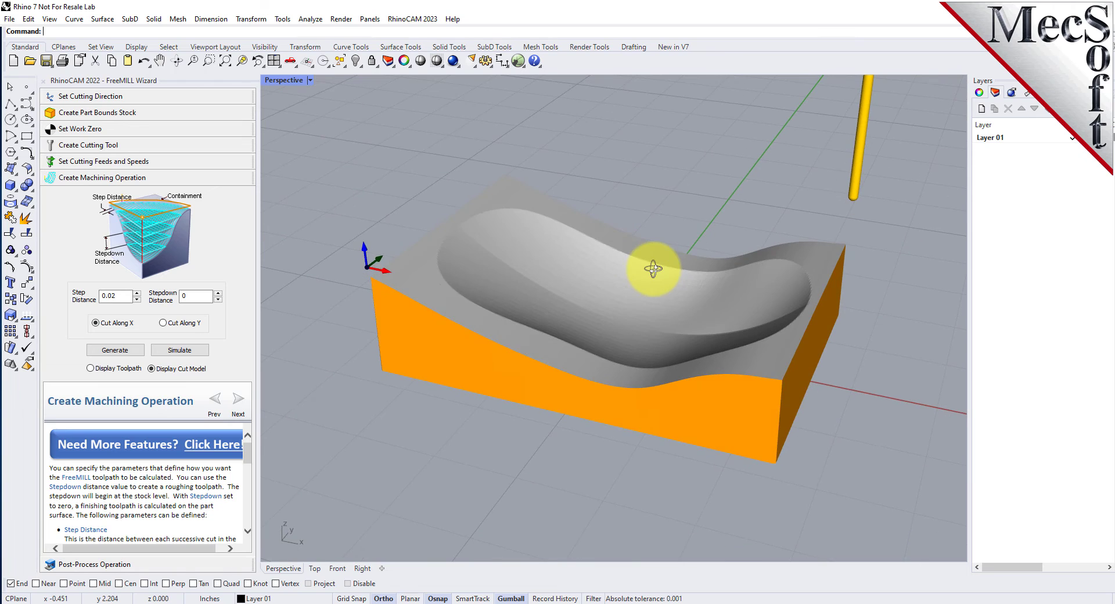
scroll(638, 236, "down", 2)
scroll(630, 250, "up", 2)
scroll(635, 277, "up", 2)
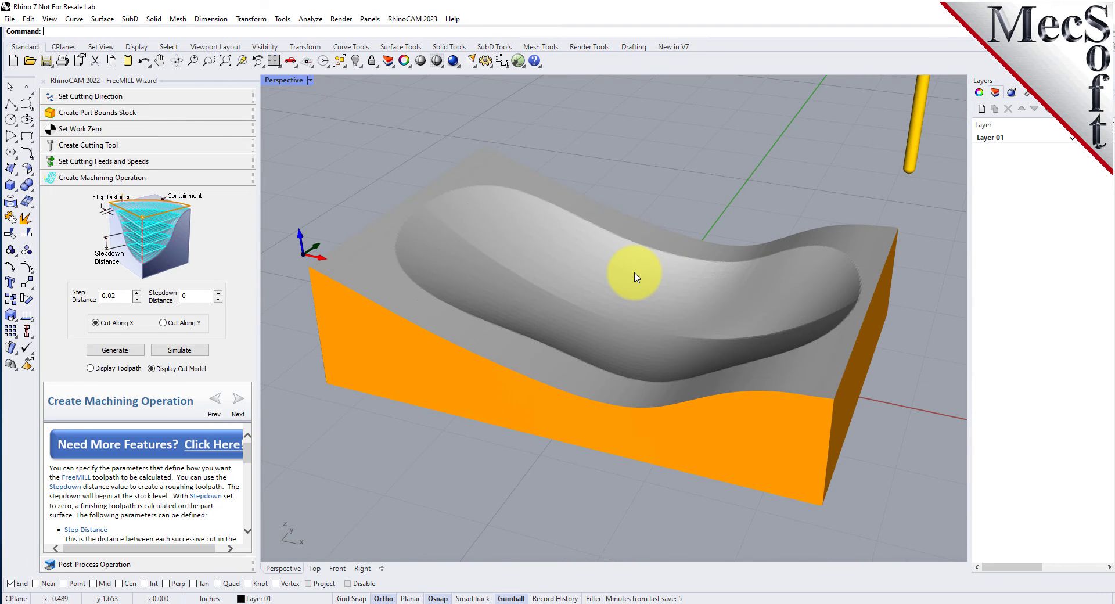
mouse_move(622, 303)
right_mouse_down()
mouse_move(533, 411)
mouse_move(534, 458)
mouse_move(510, 371)
mouse_move(512, 265)
mouse_move(433, 309)
mouse_move(473, 309)
mouse_move(645, 381)
mouse_move(653, 302)
mouse_move(630, 340)
right_mouse_up()
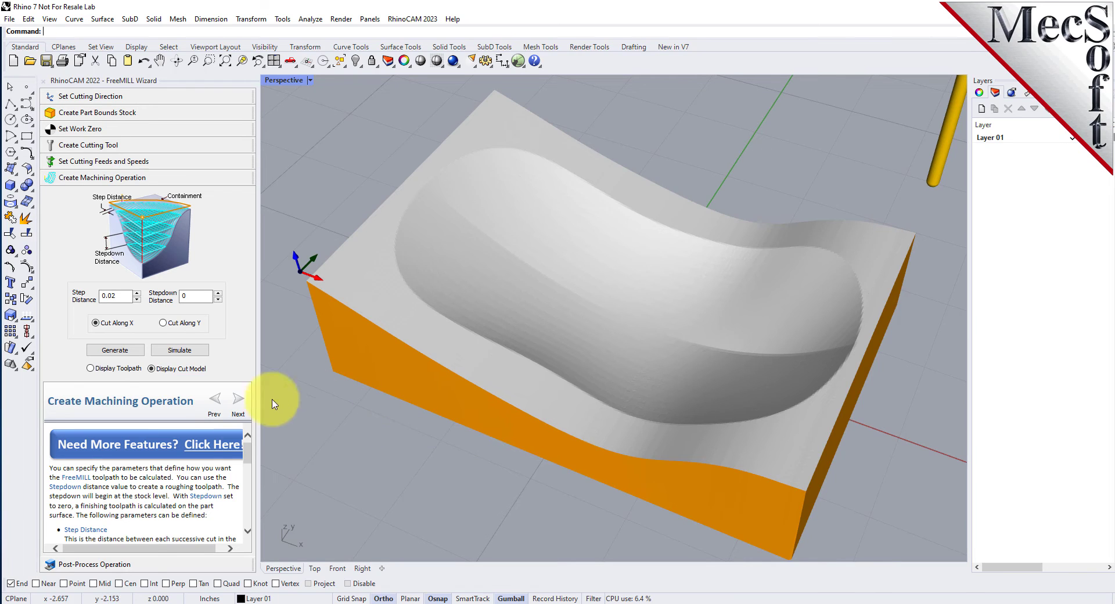
- Post the finishing toolpath through the Haas post, naming the file FreeMILL-PFinish.nc
left_click(93, 564)
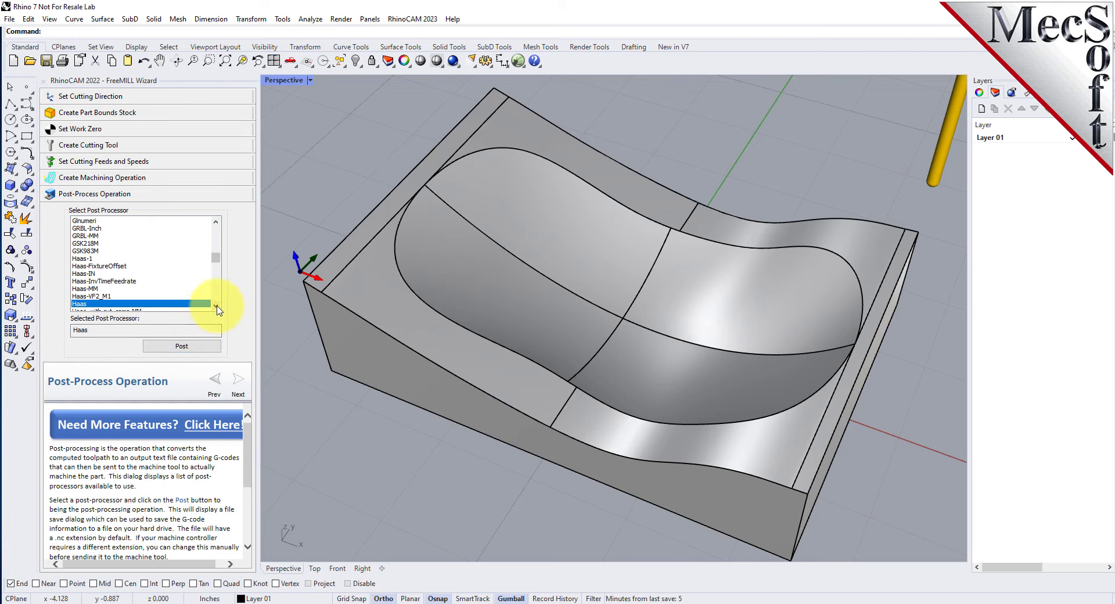
left_click(182, 346)
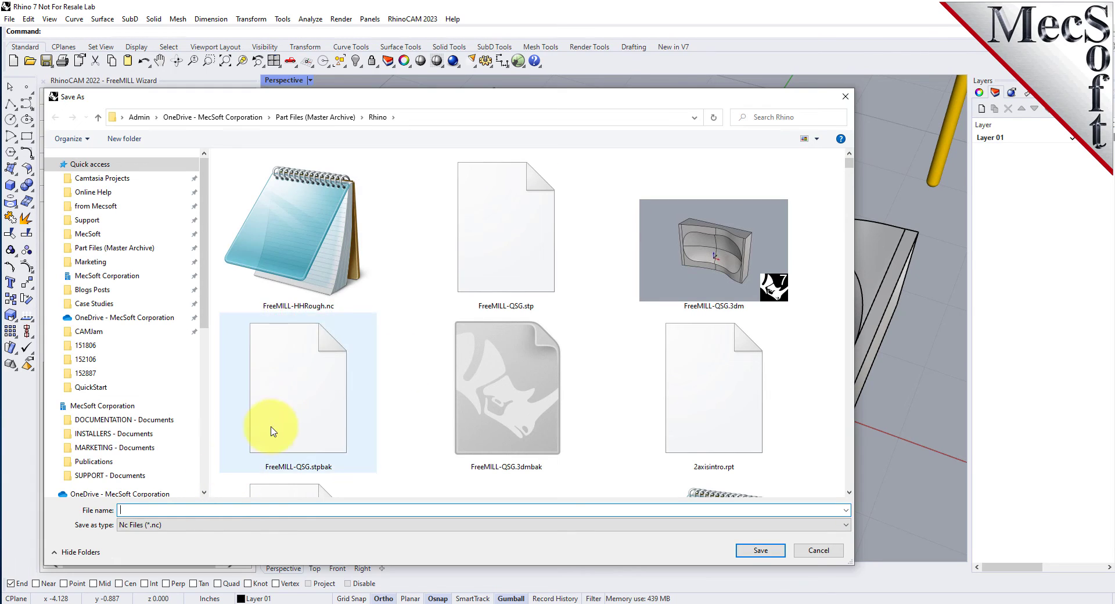
left_click(323, 248)
left_click(152, 509)
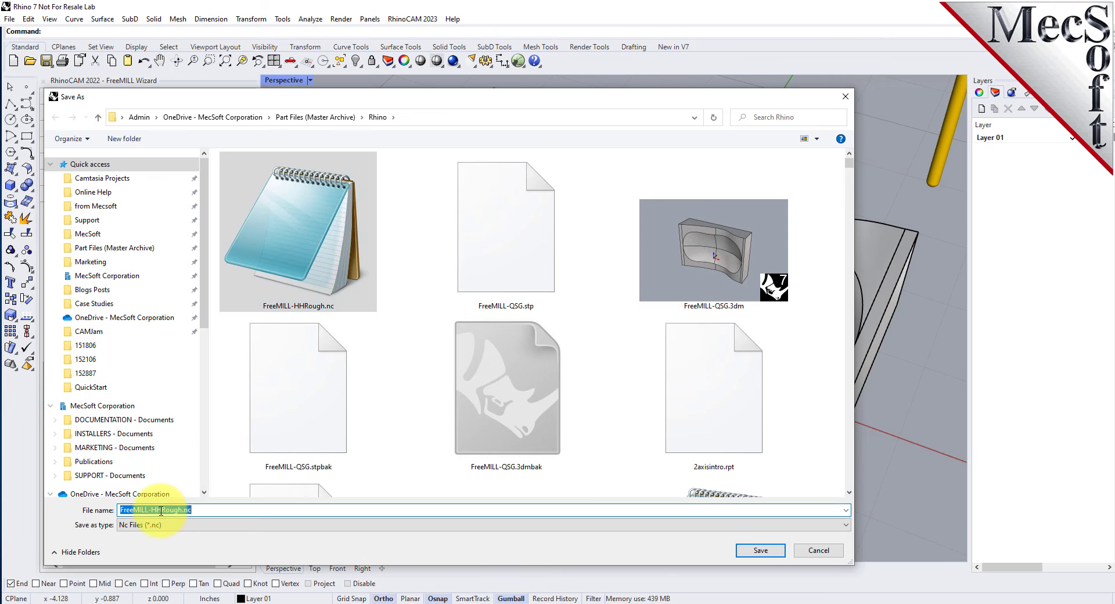
type("PF")
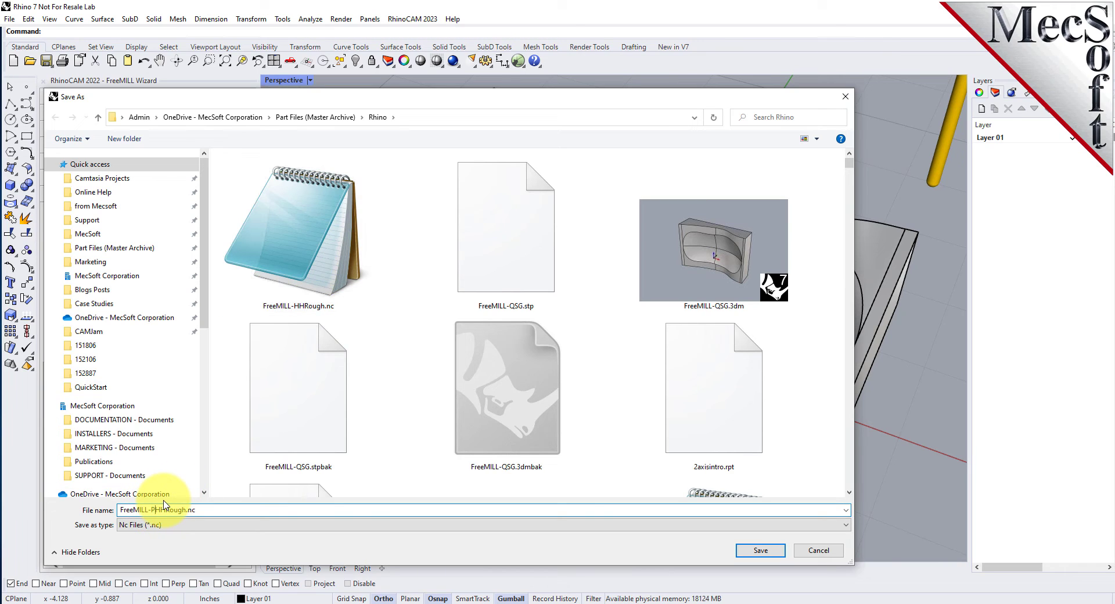
type("inish")
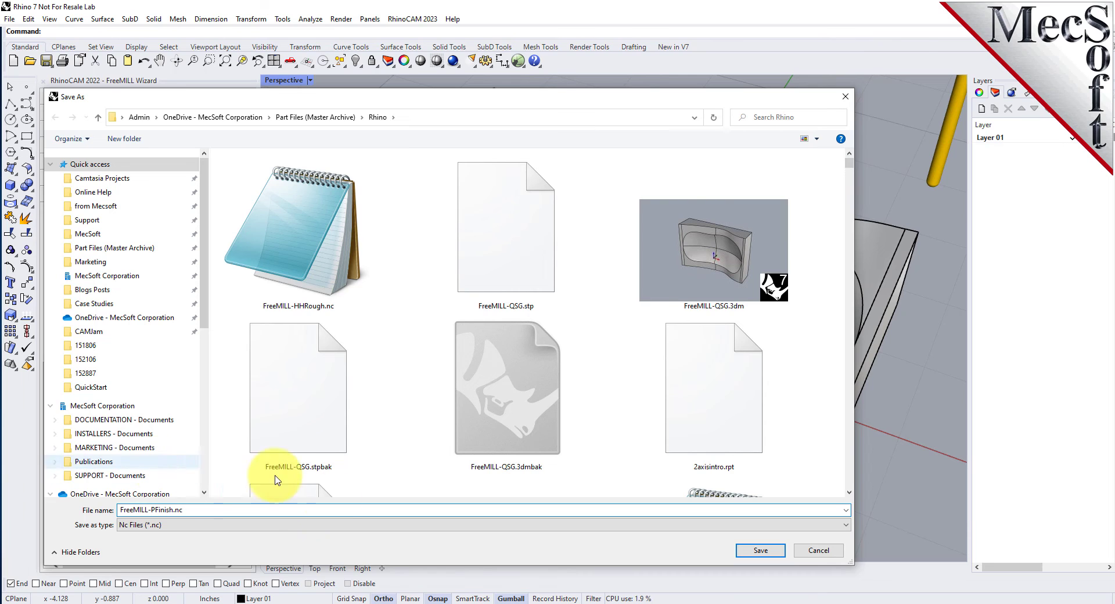
- Save FreeMILL-PFinish.nc and arrange its Notepad window beside the model
left_click(761, 552)
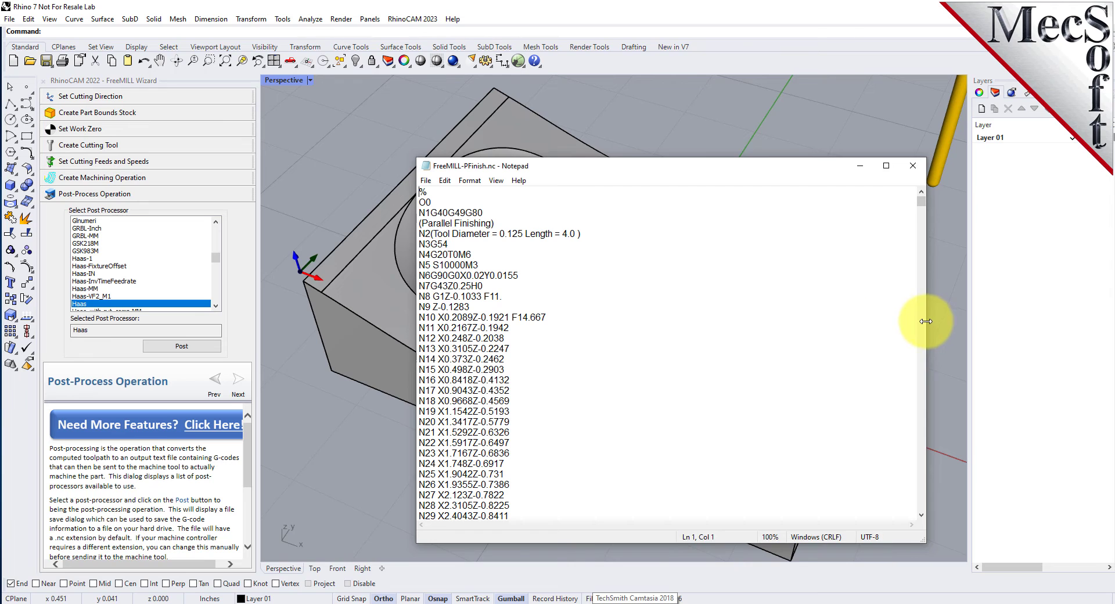
left_click_drag(925, 323, 753, 327)
left_click_drag(586, 167, 731, 115)
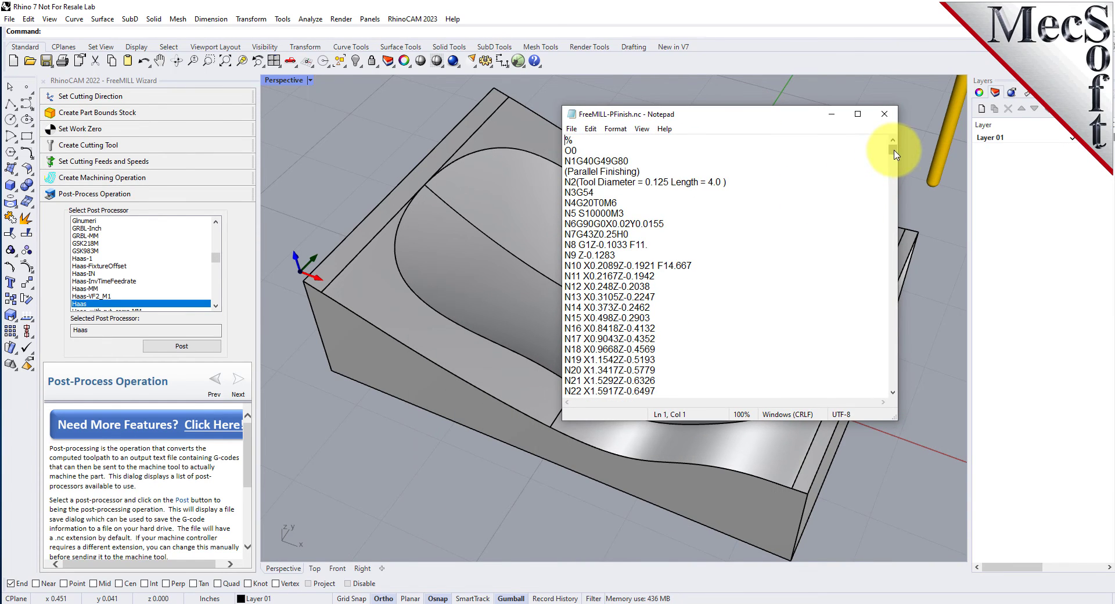
mouse_move(893, 150)
left_mouse_down()
mouse_move(883, 301)
mouse_move(899, 397)
mouse_move(893, 140)
left_mouse_up()
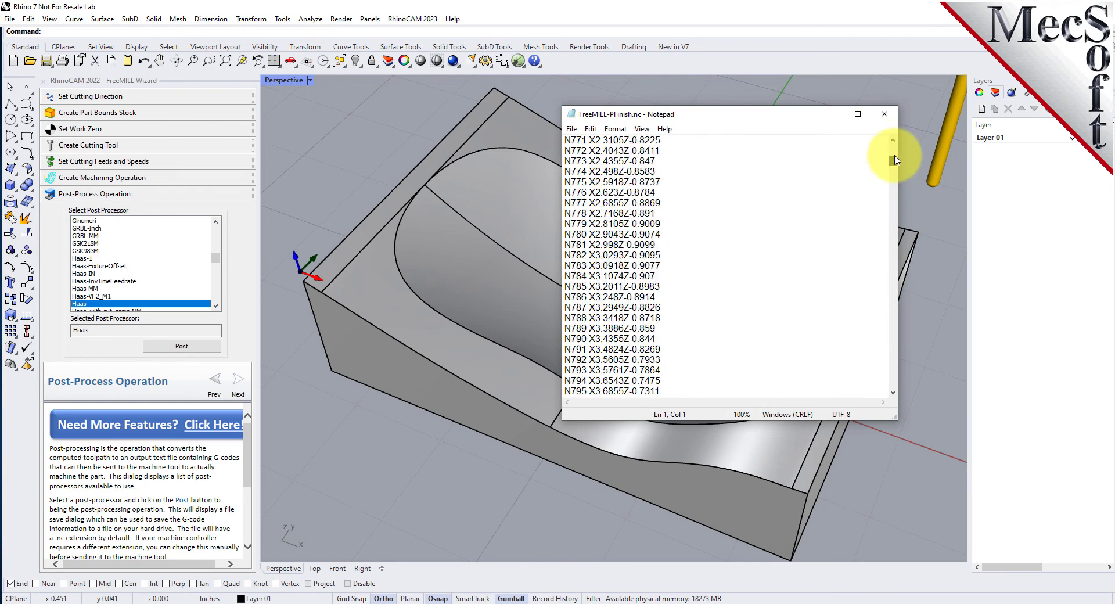
left_click_drag(713, 119, 722, 181)
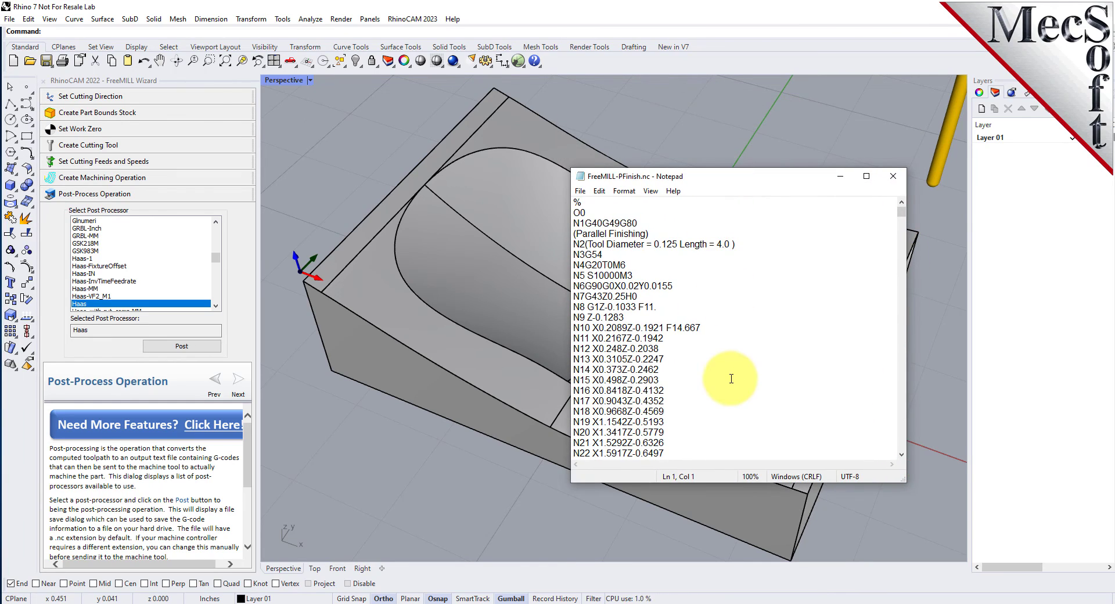